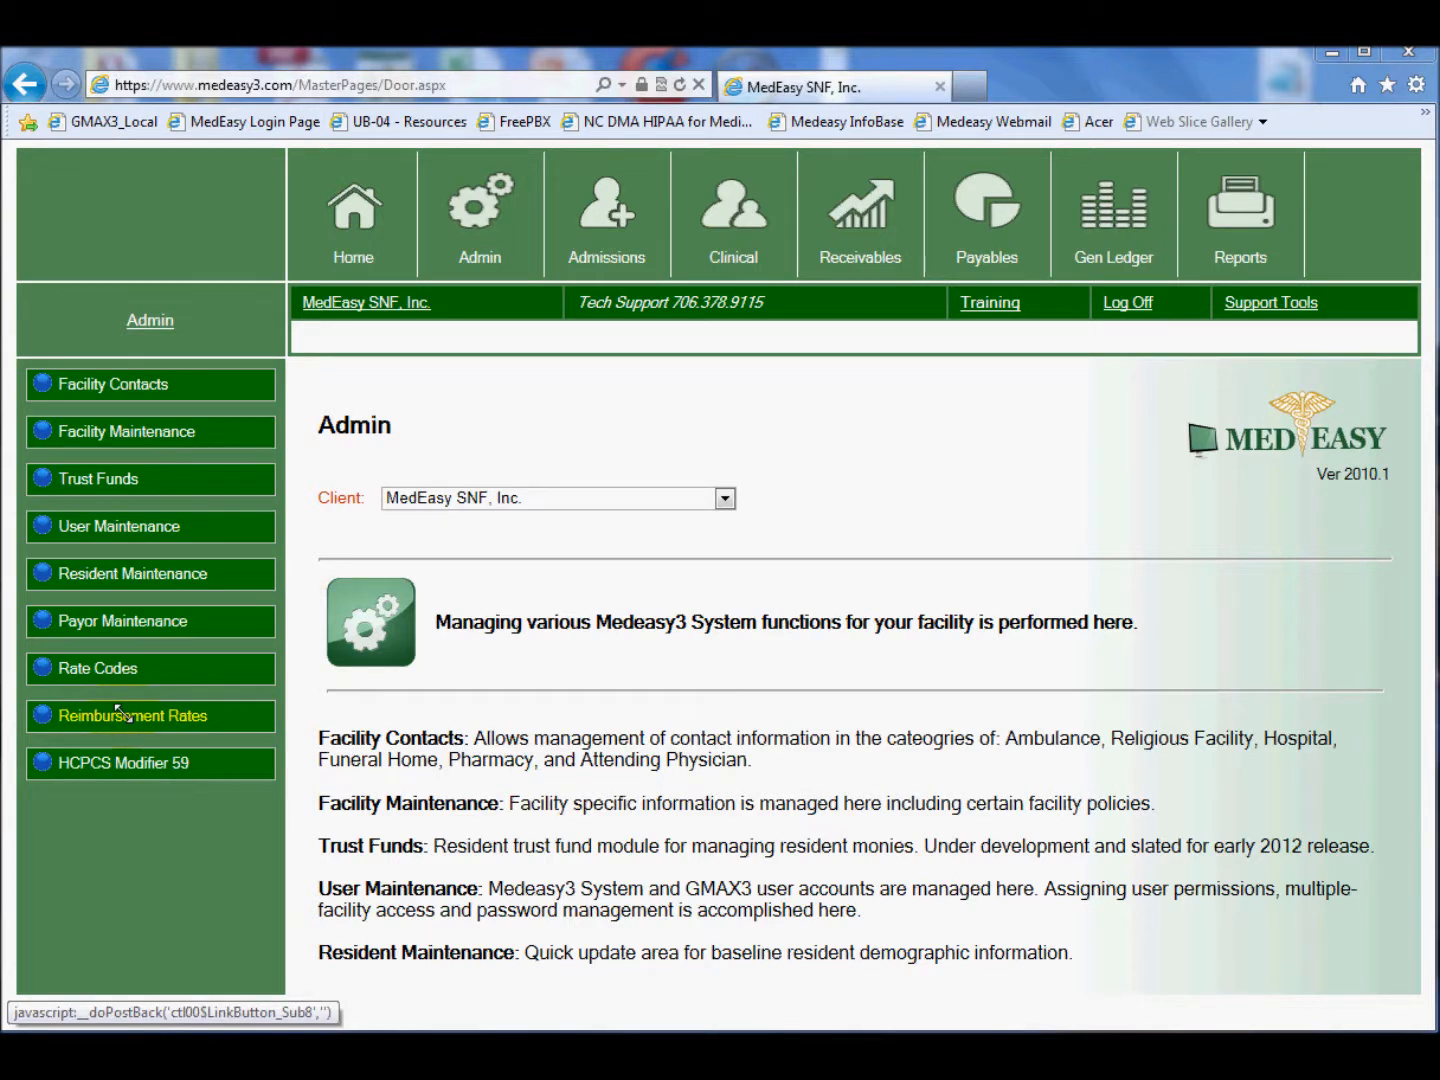
- Open the facility's reimbursement rates and choose MEDICARE - WPS (Legacy Part A) as the payor
left_click(118, 709)
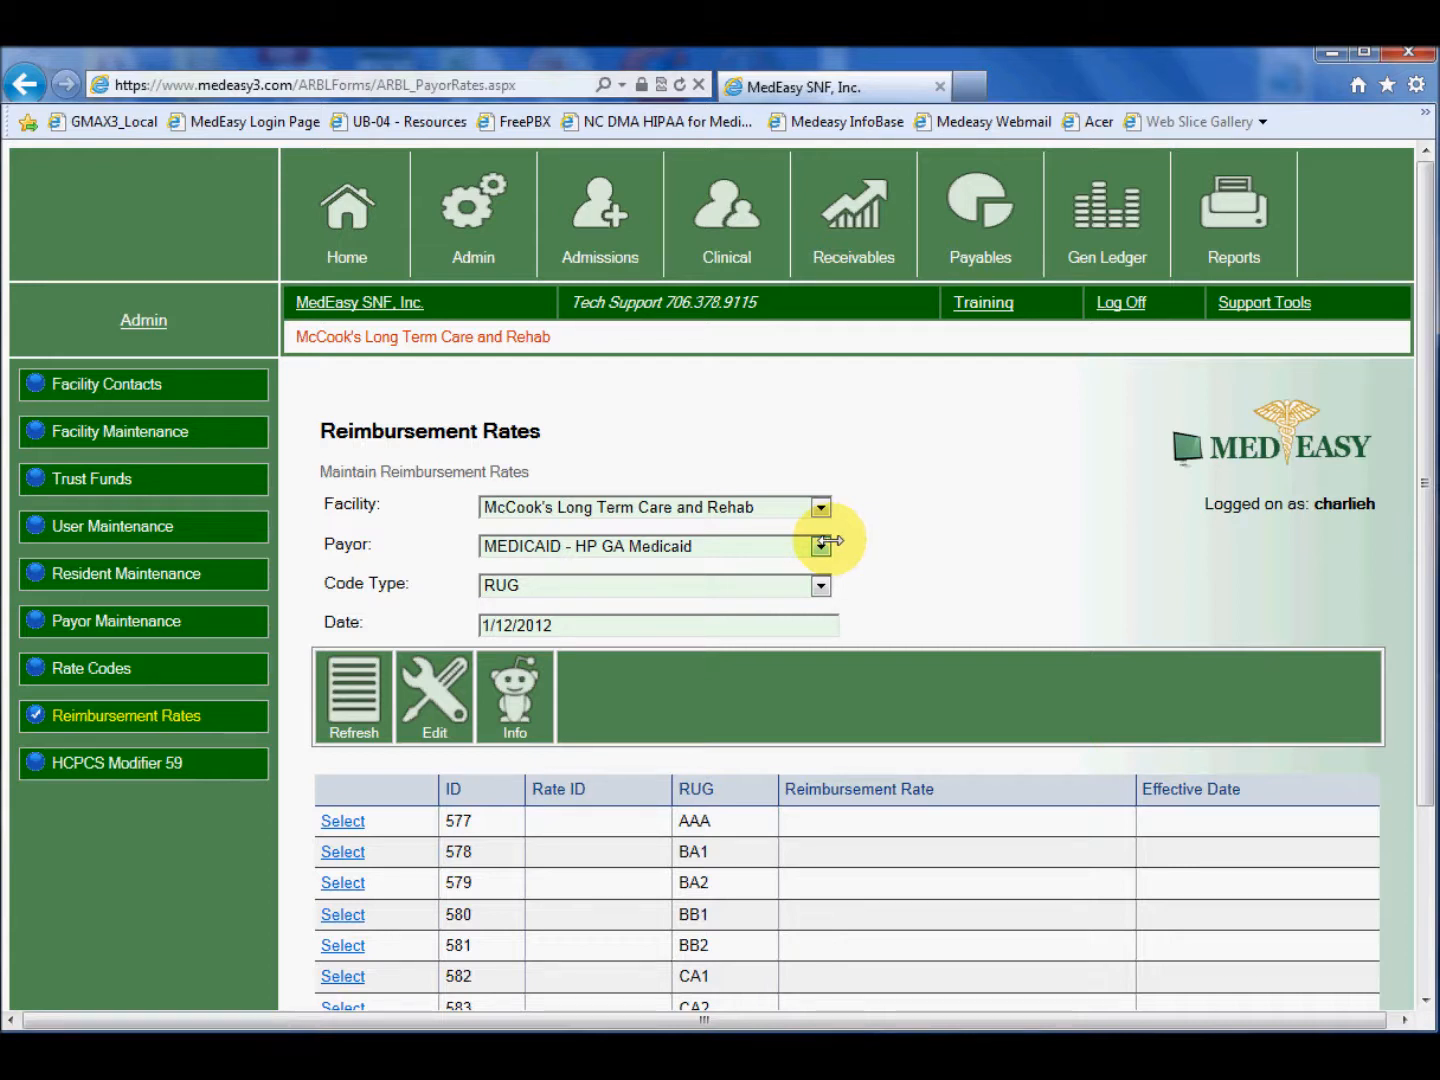
left_click(822, 543)
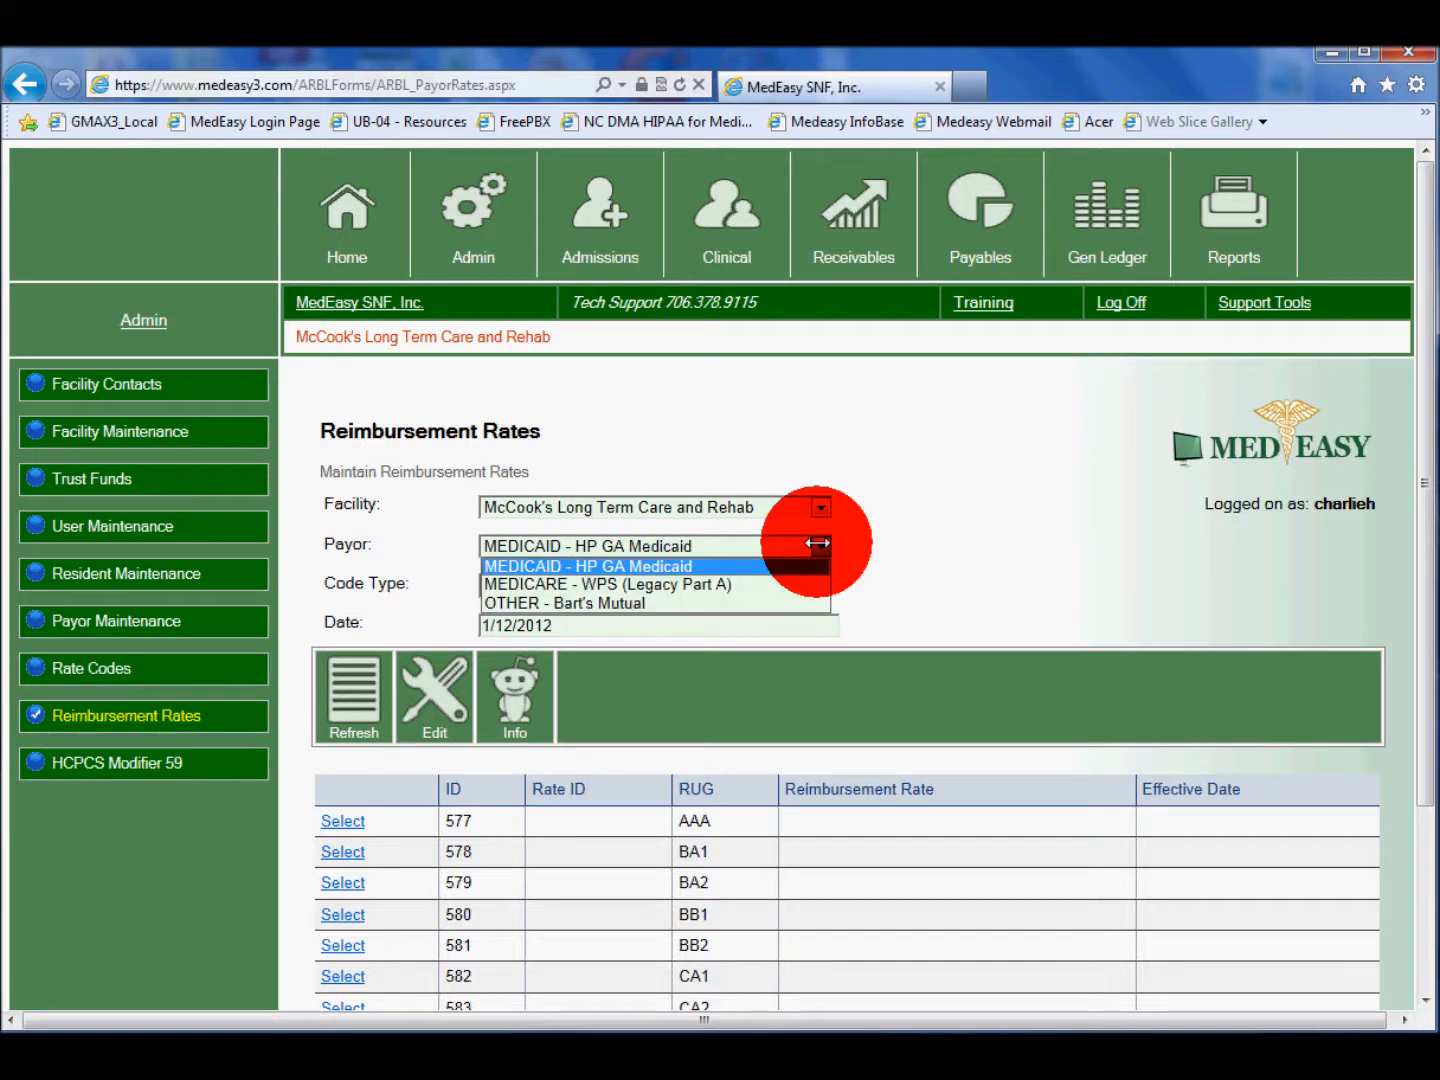
left_click(722, 584)
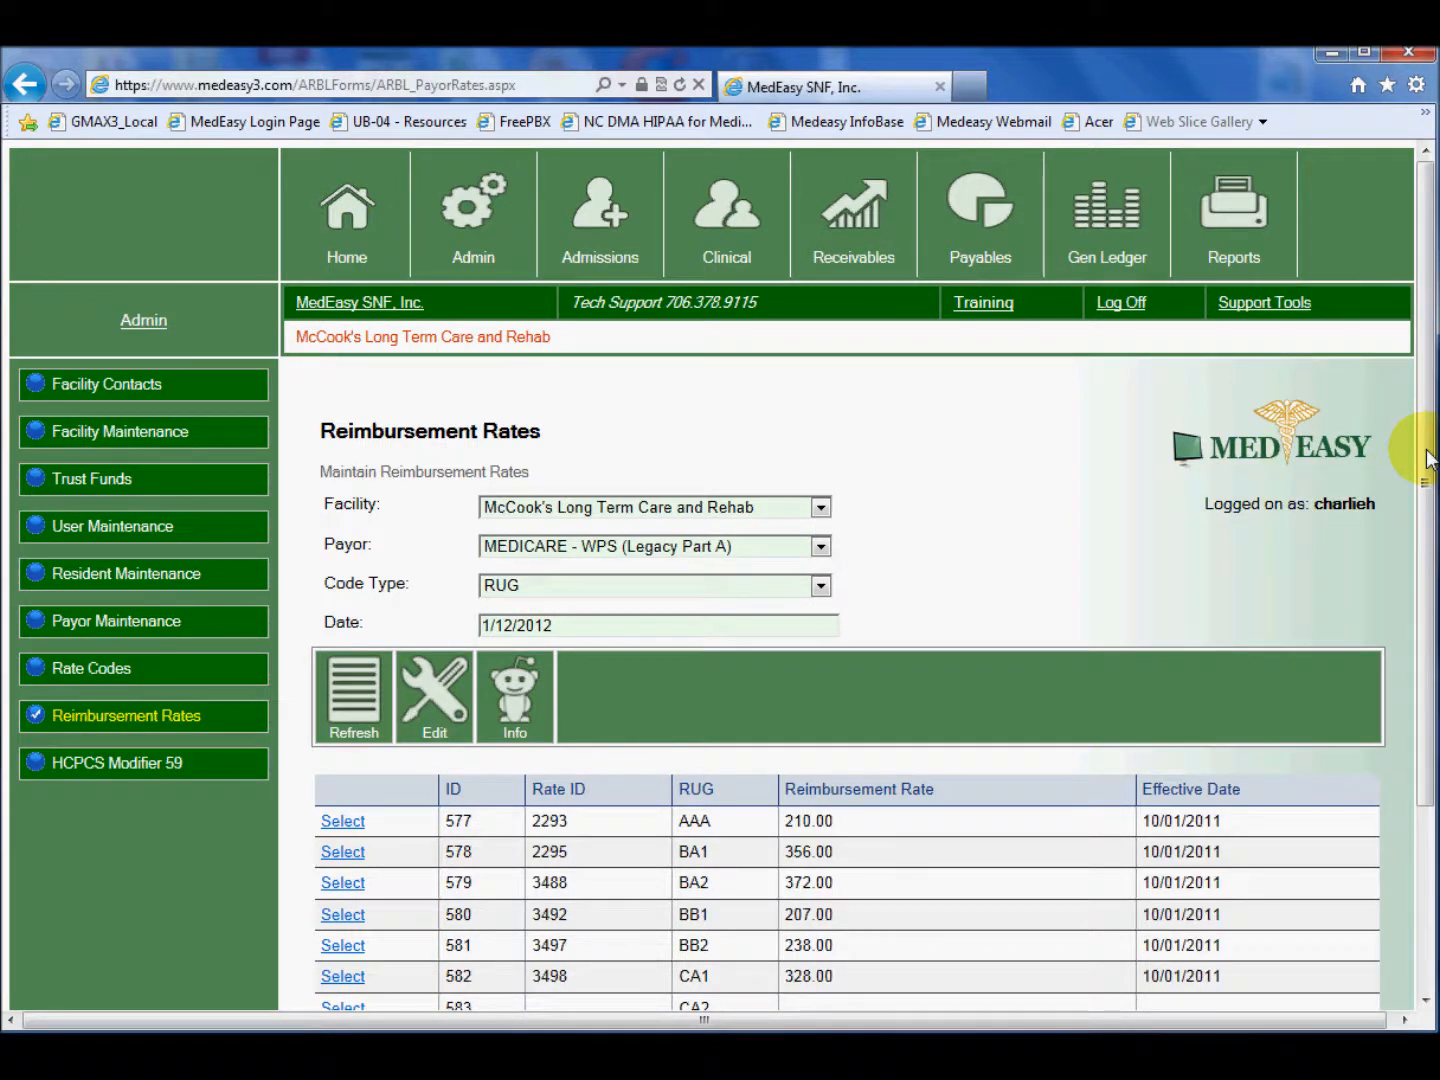
- Add a payment rate of 325.00 effective 10/1/2010 for RUG code CA2, save it and return to the rate list
left_click_drag(1427, 458, 1428, 580)
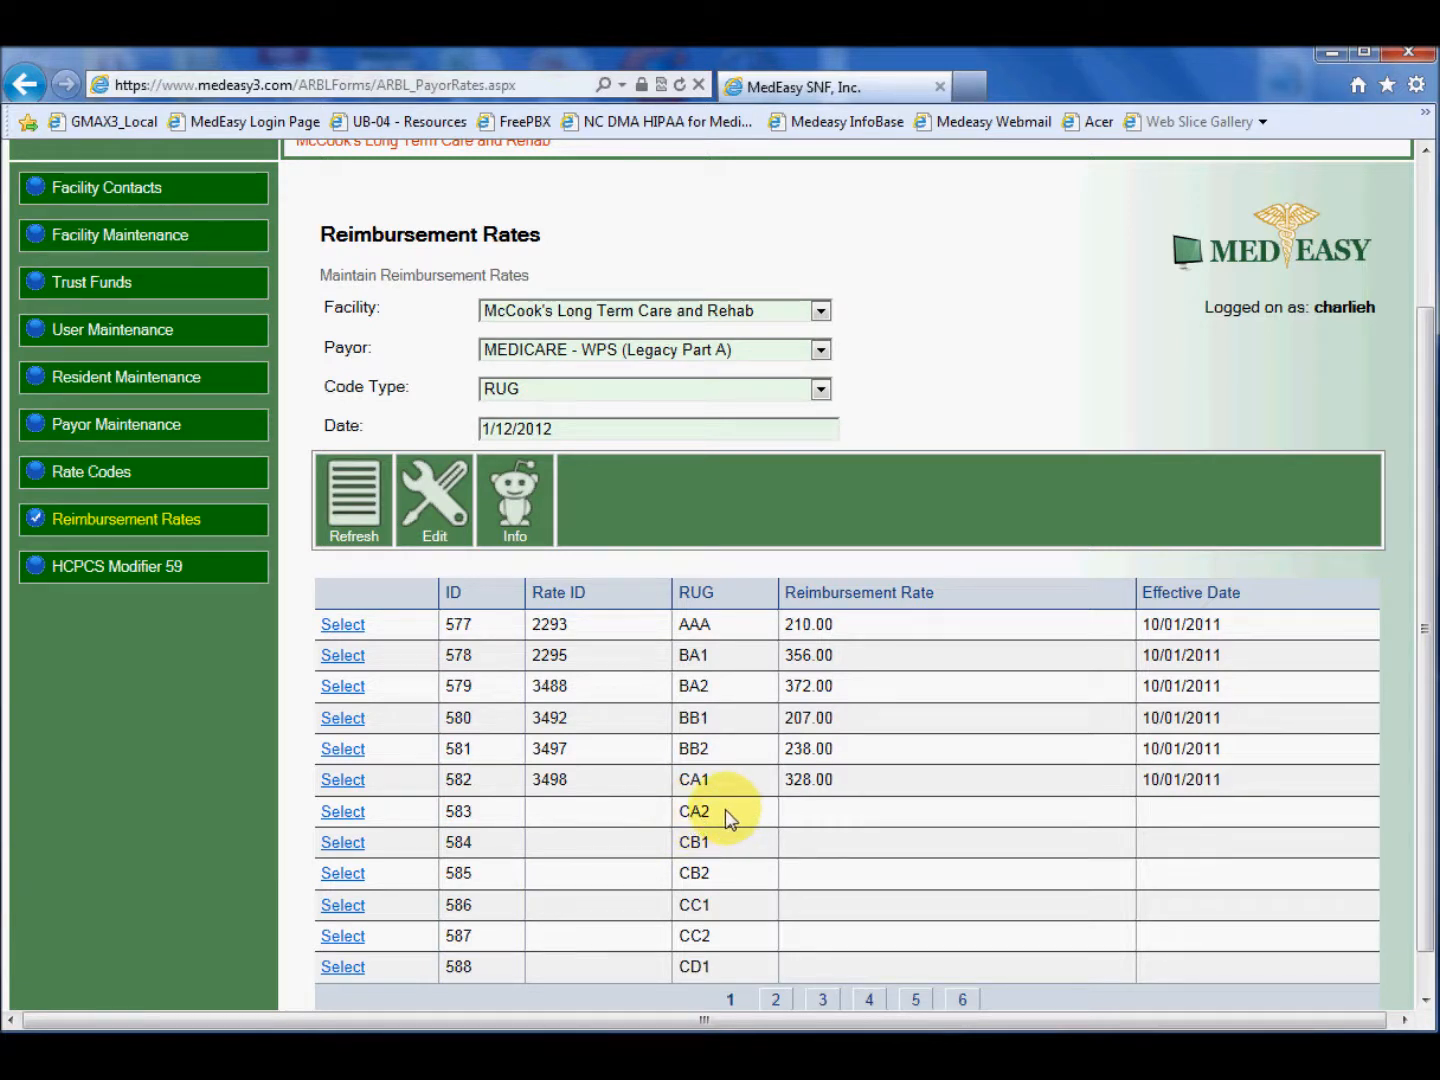
left_click(342, 813)
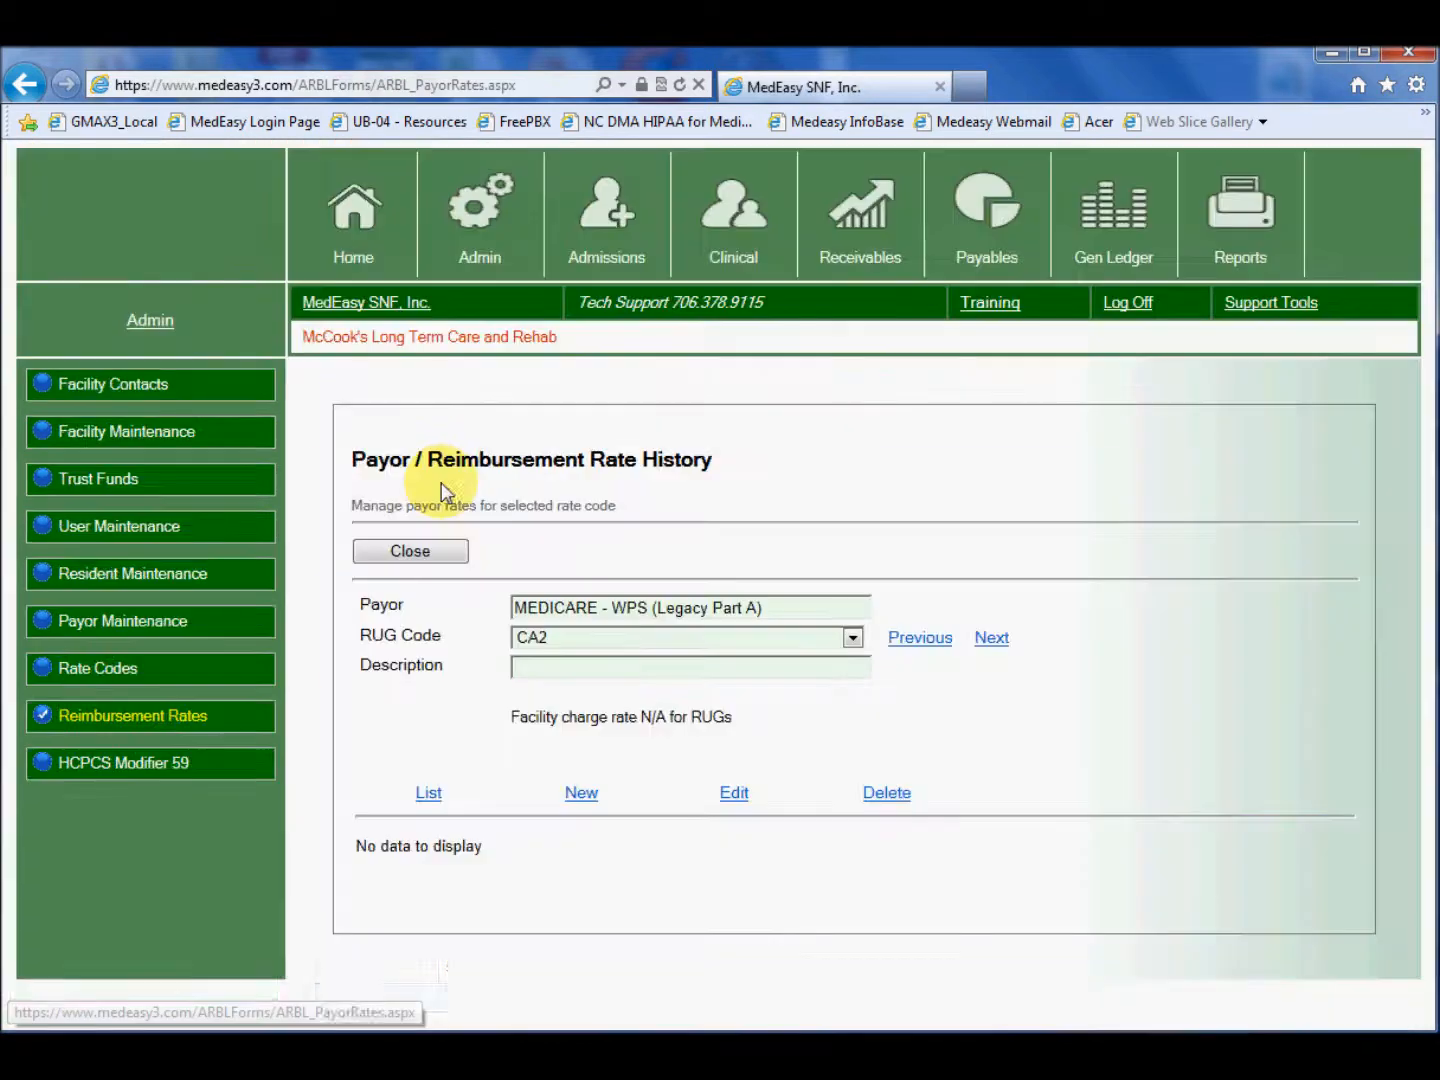
left_click(580, 794)
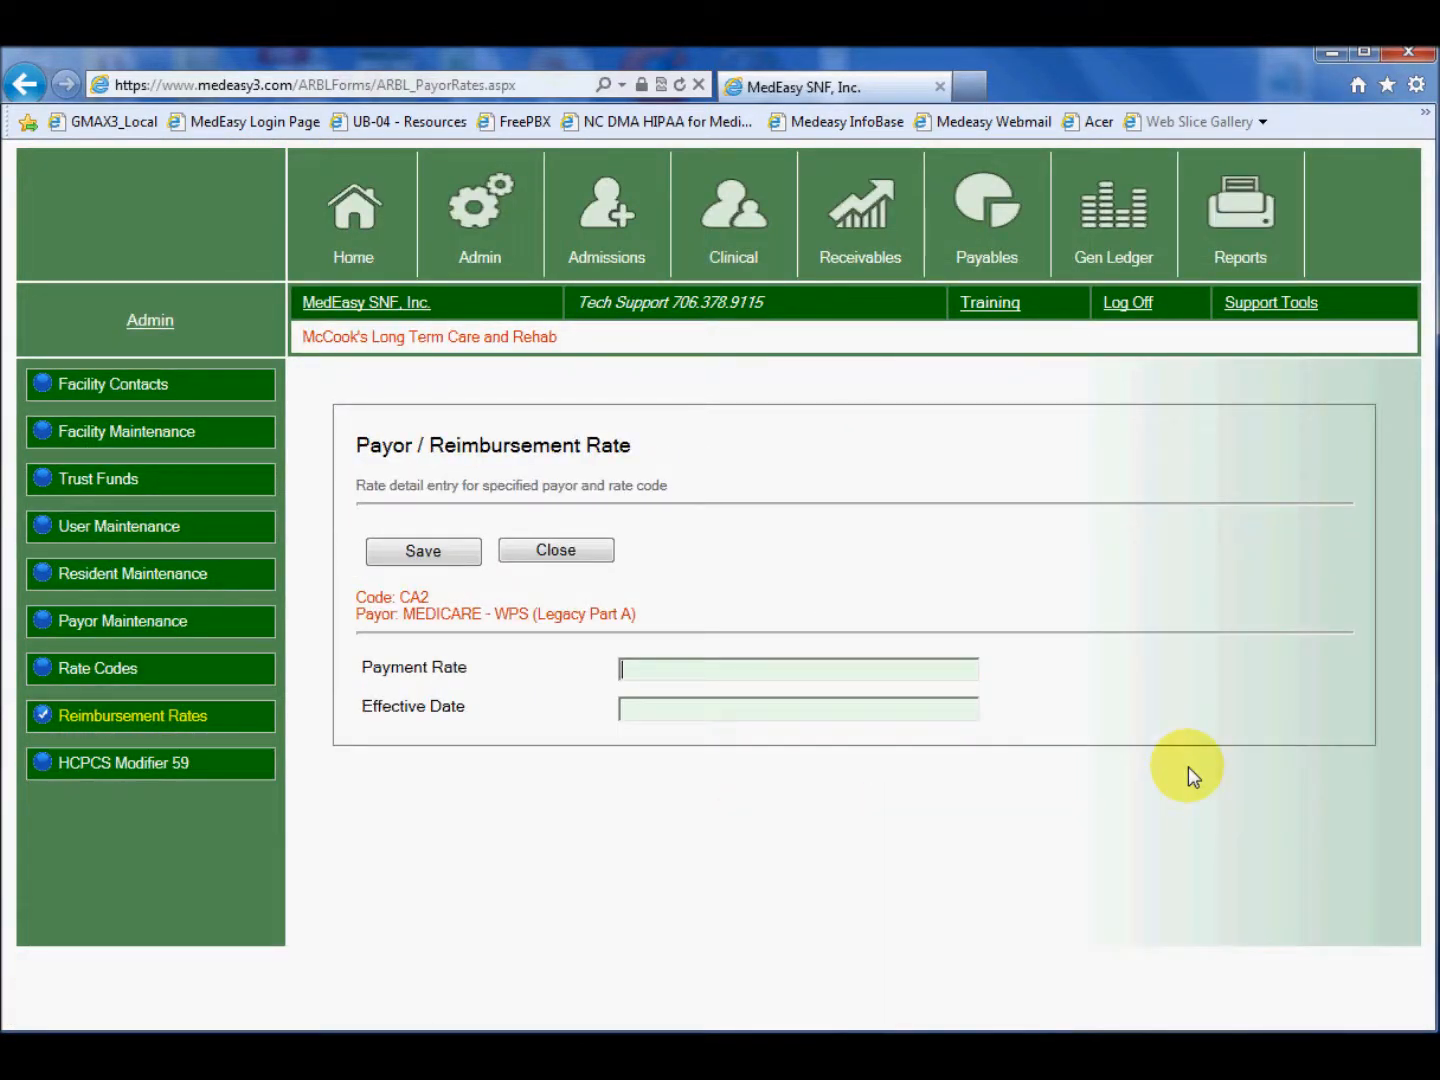
type("325.00")
key("Tab")
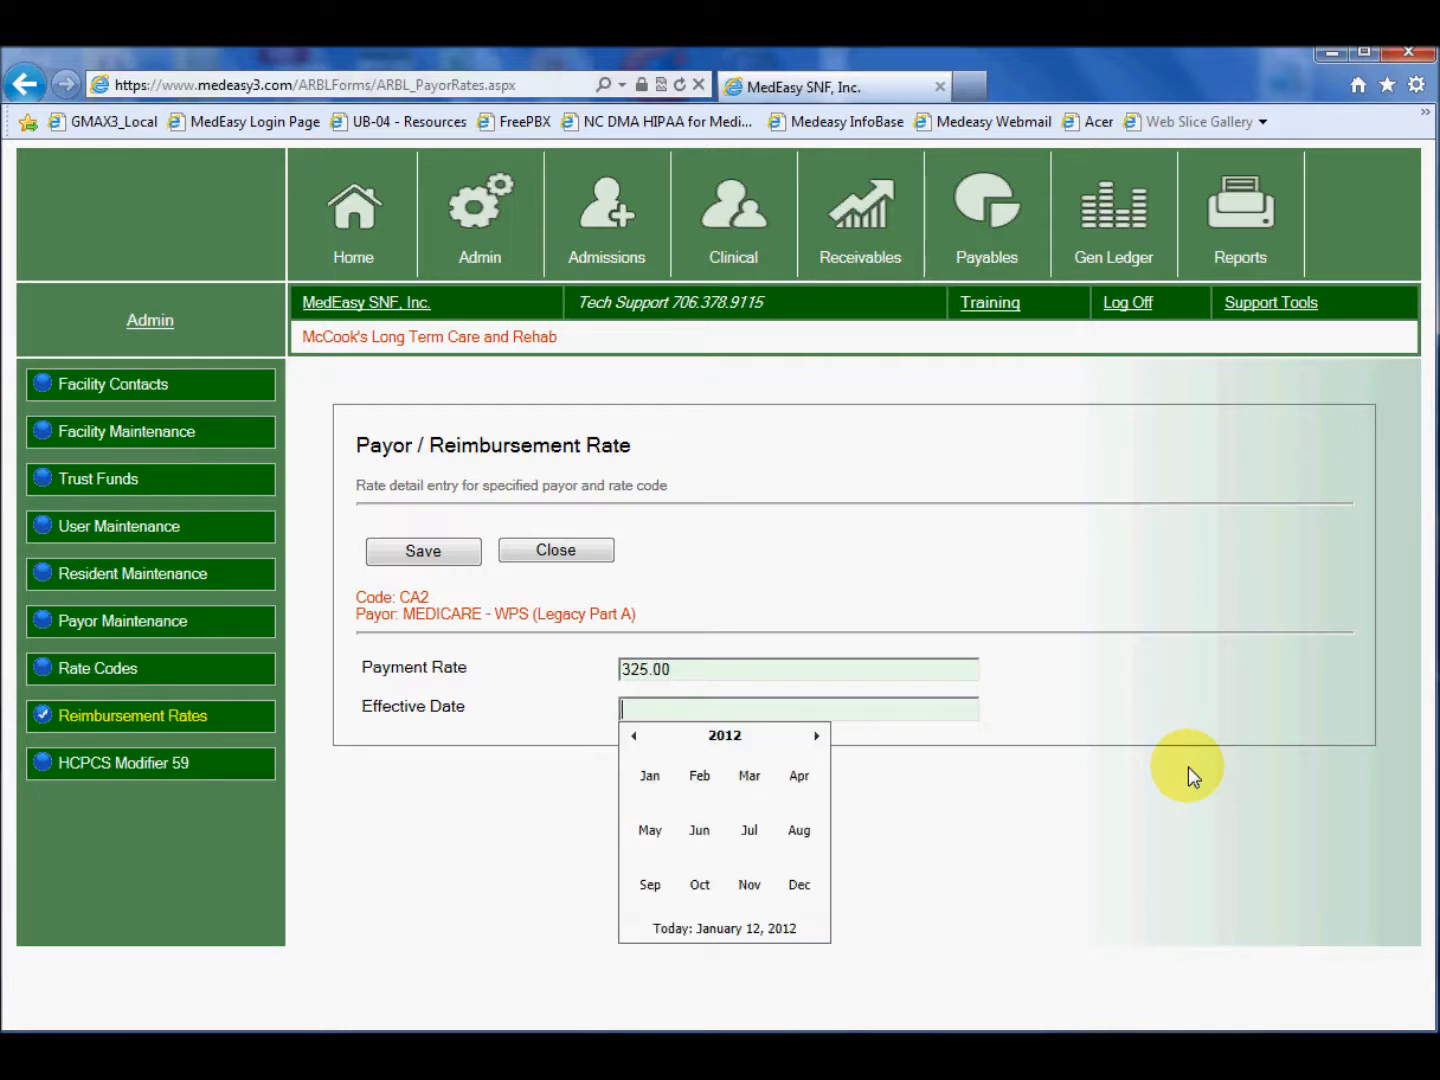
type("10/1/2010")
left_click(428, 556)
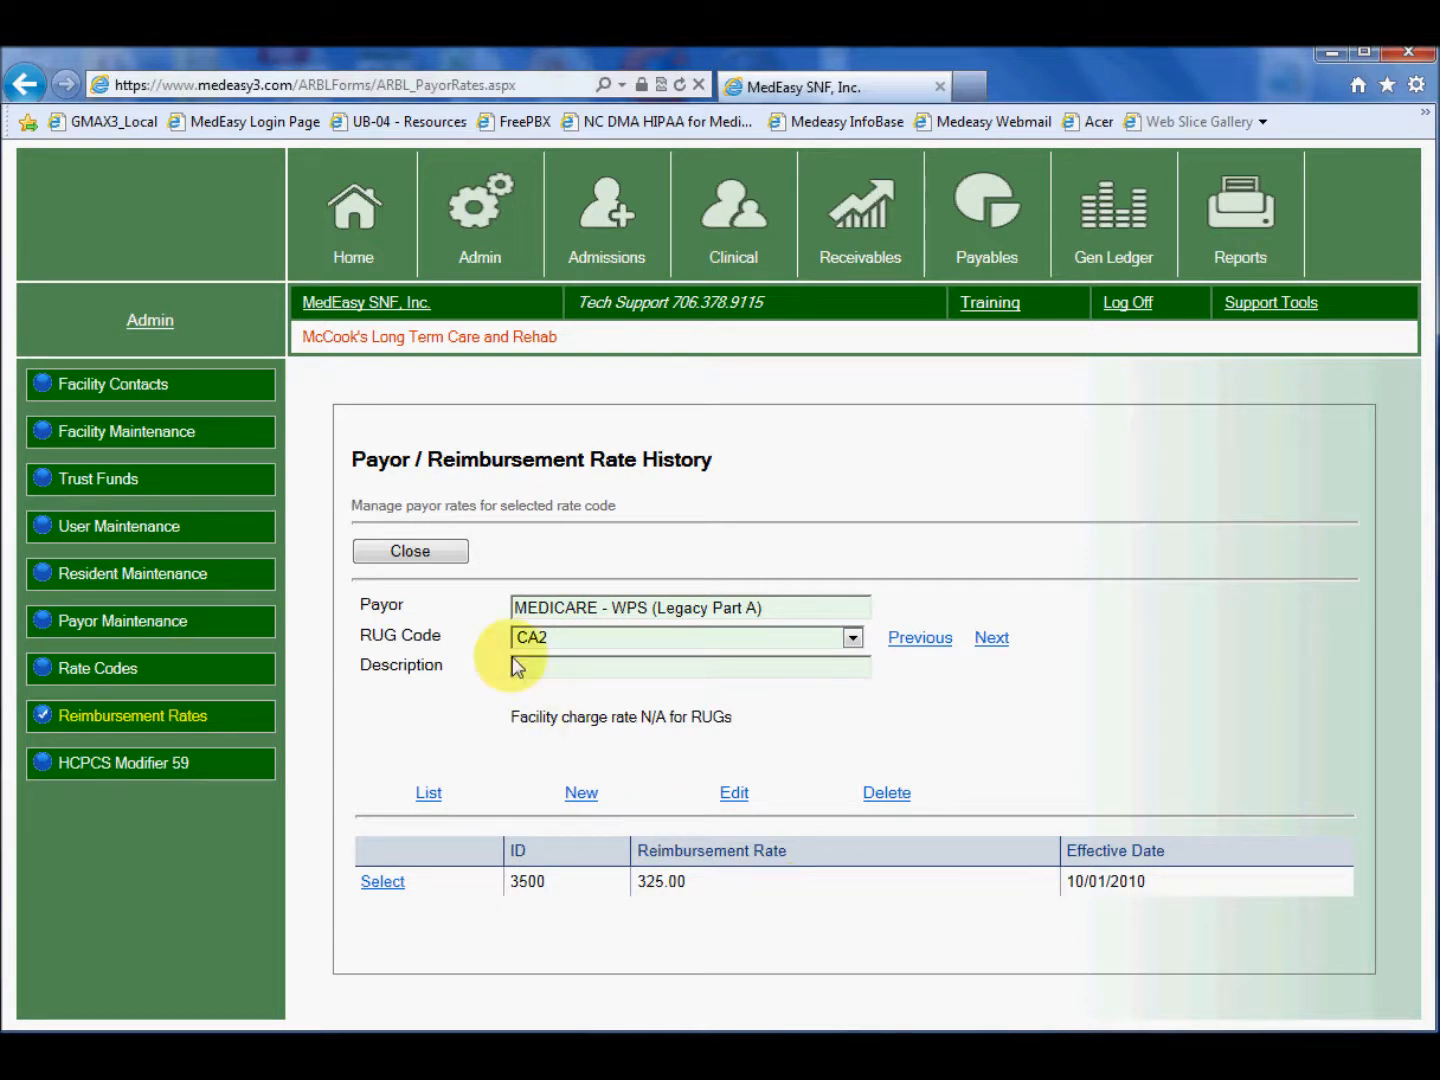
left_click(405, 555)
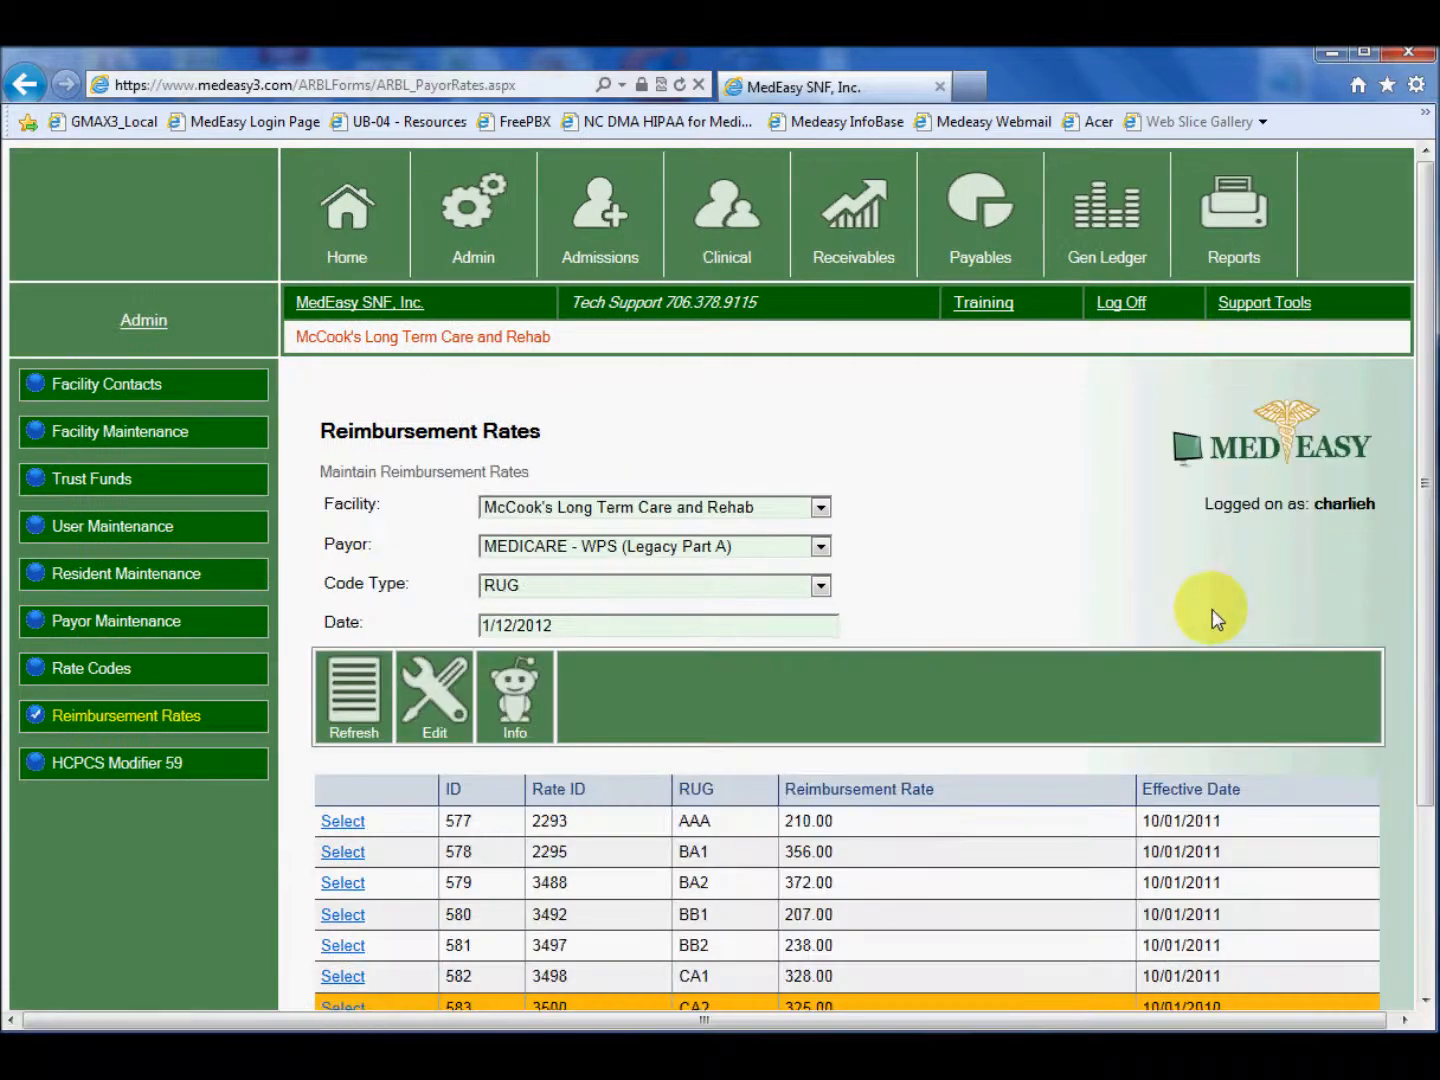
- Add a second CA2 payment rate of 326.00 effective 10/01/2011, save it and close the rate history
left_click_drag(1425, 488, 1424, 548)
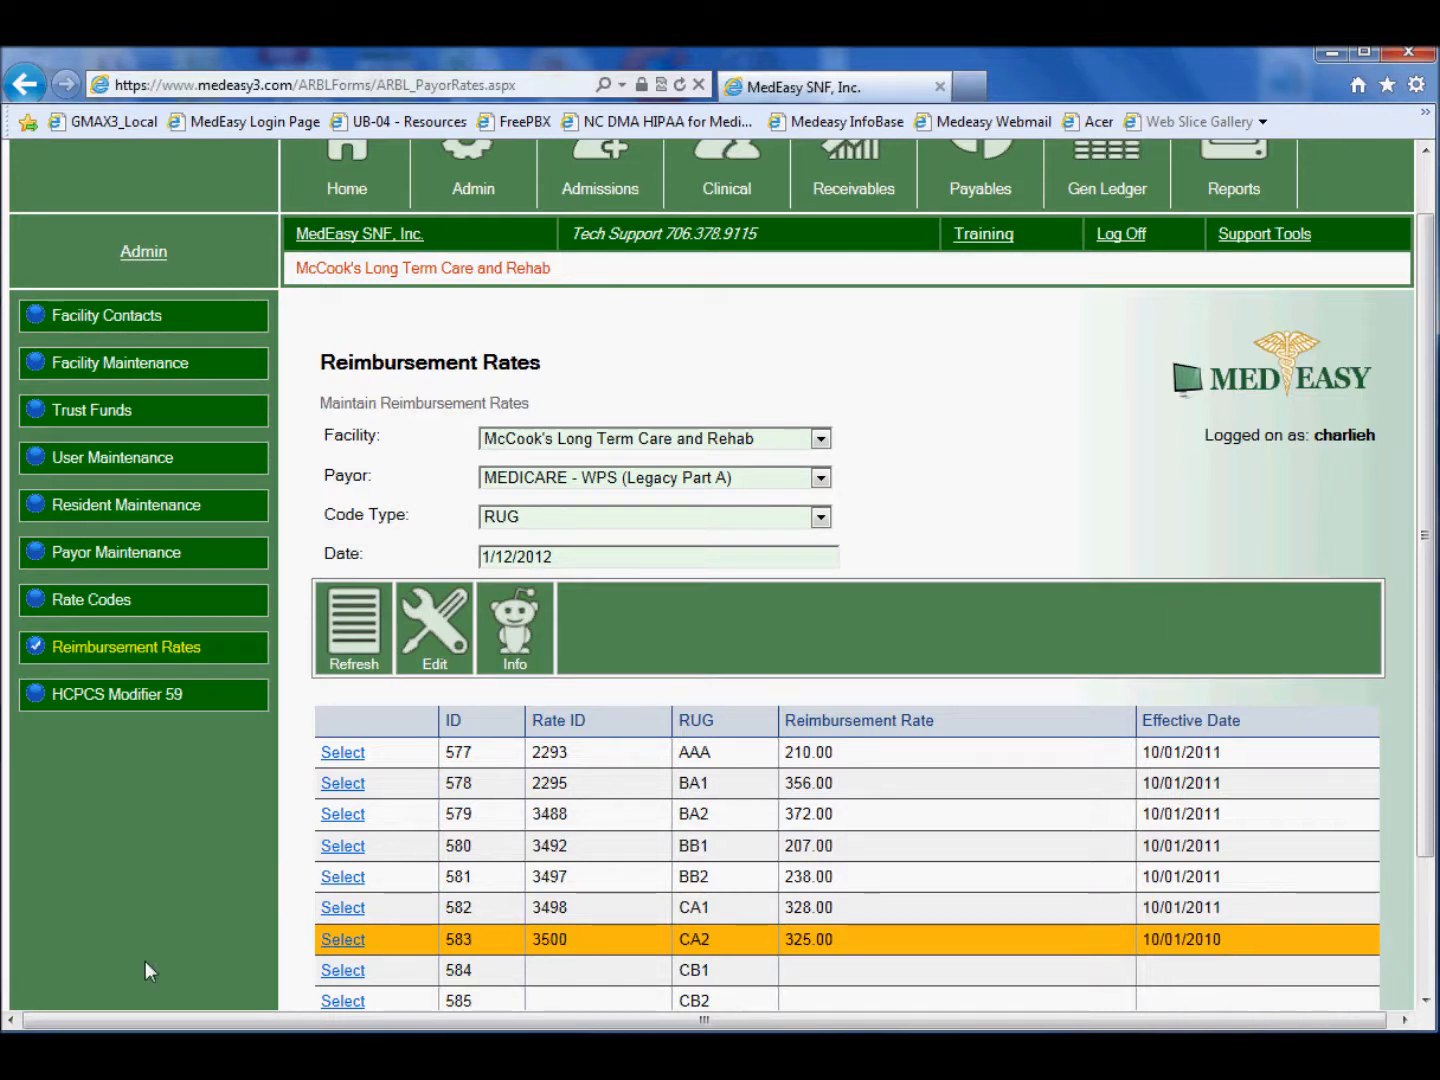
left_click(426, 628)
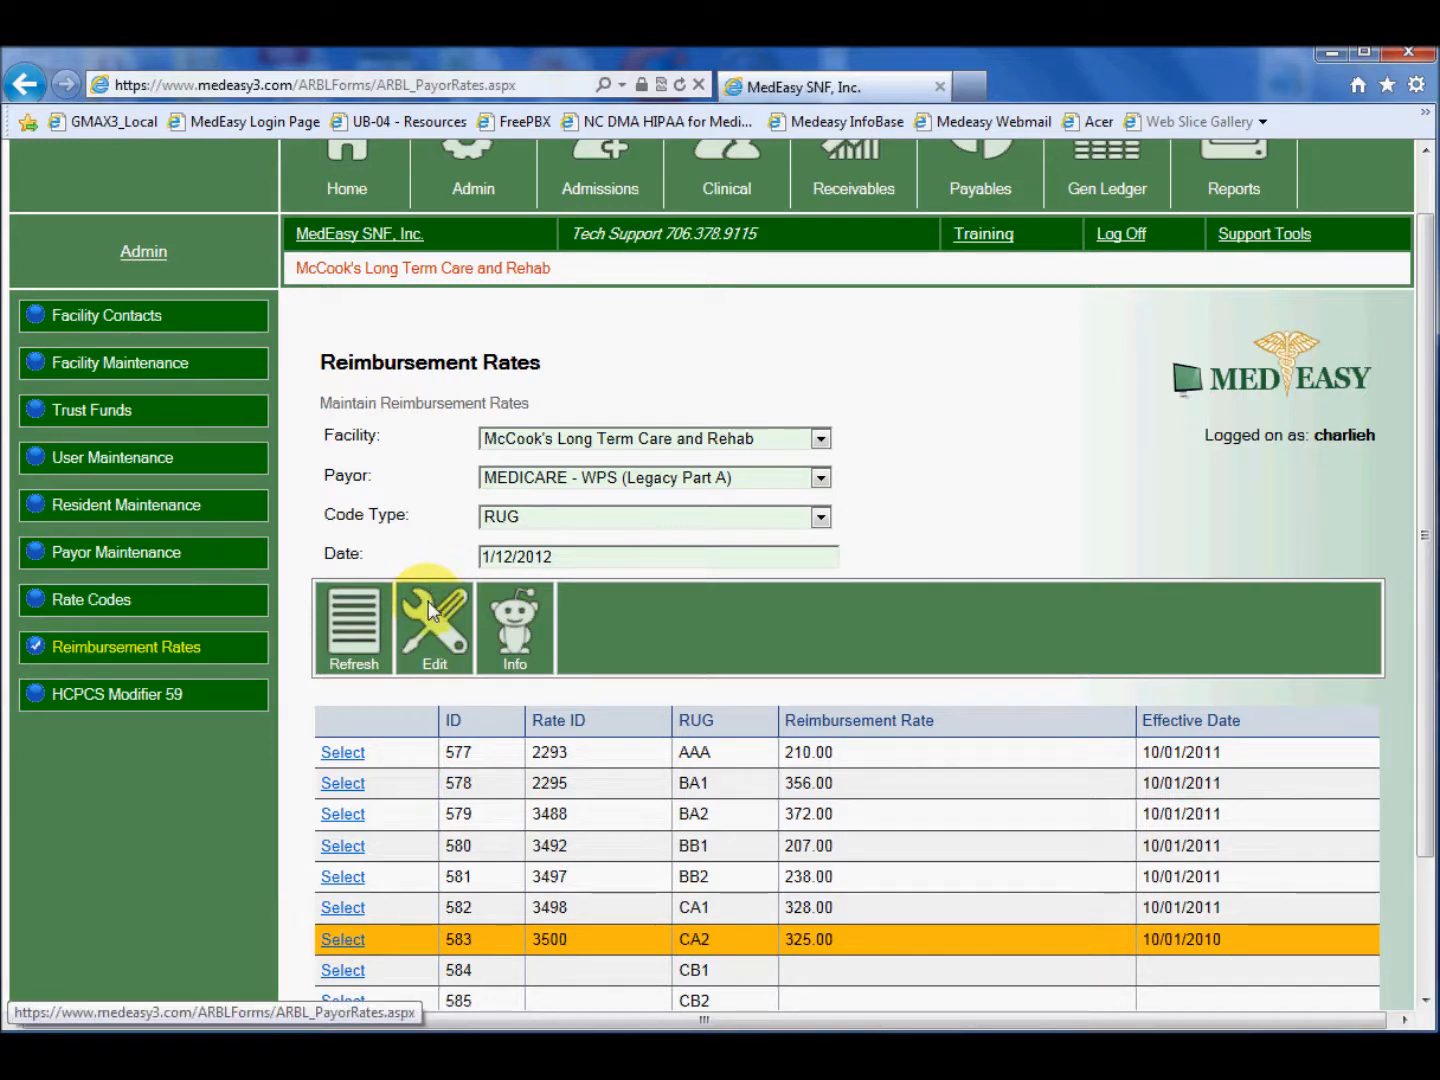
left_click(589, 798)
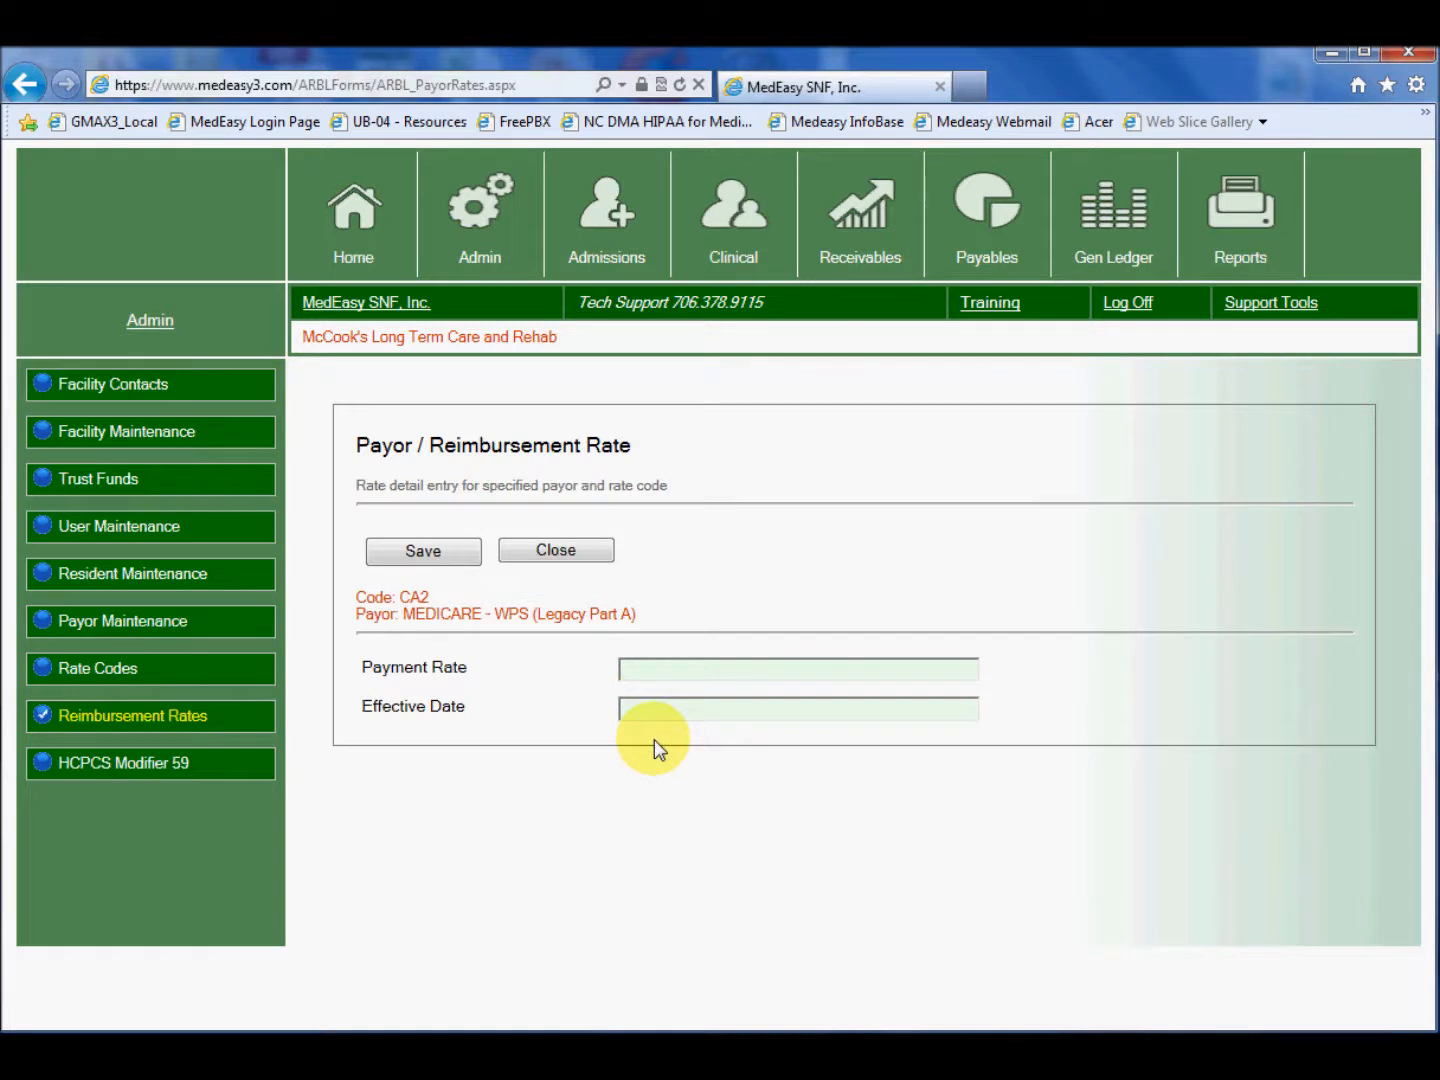
type("326.00")
key("Tab")
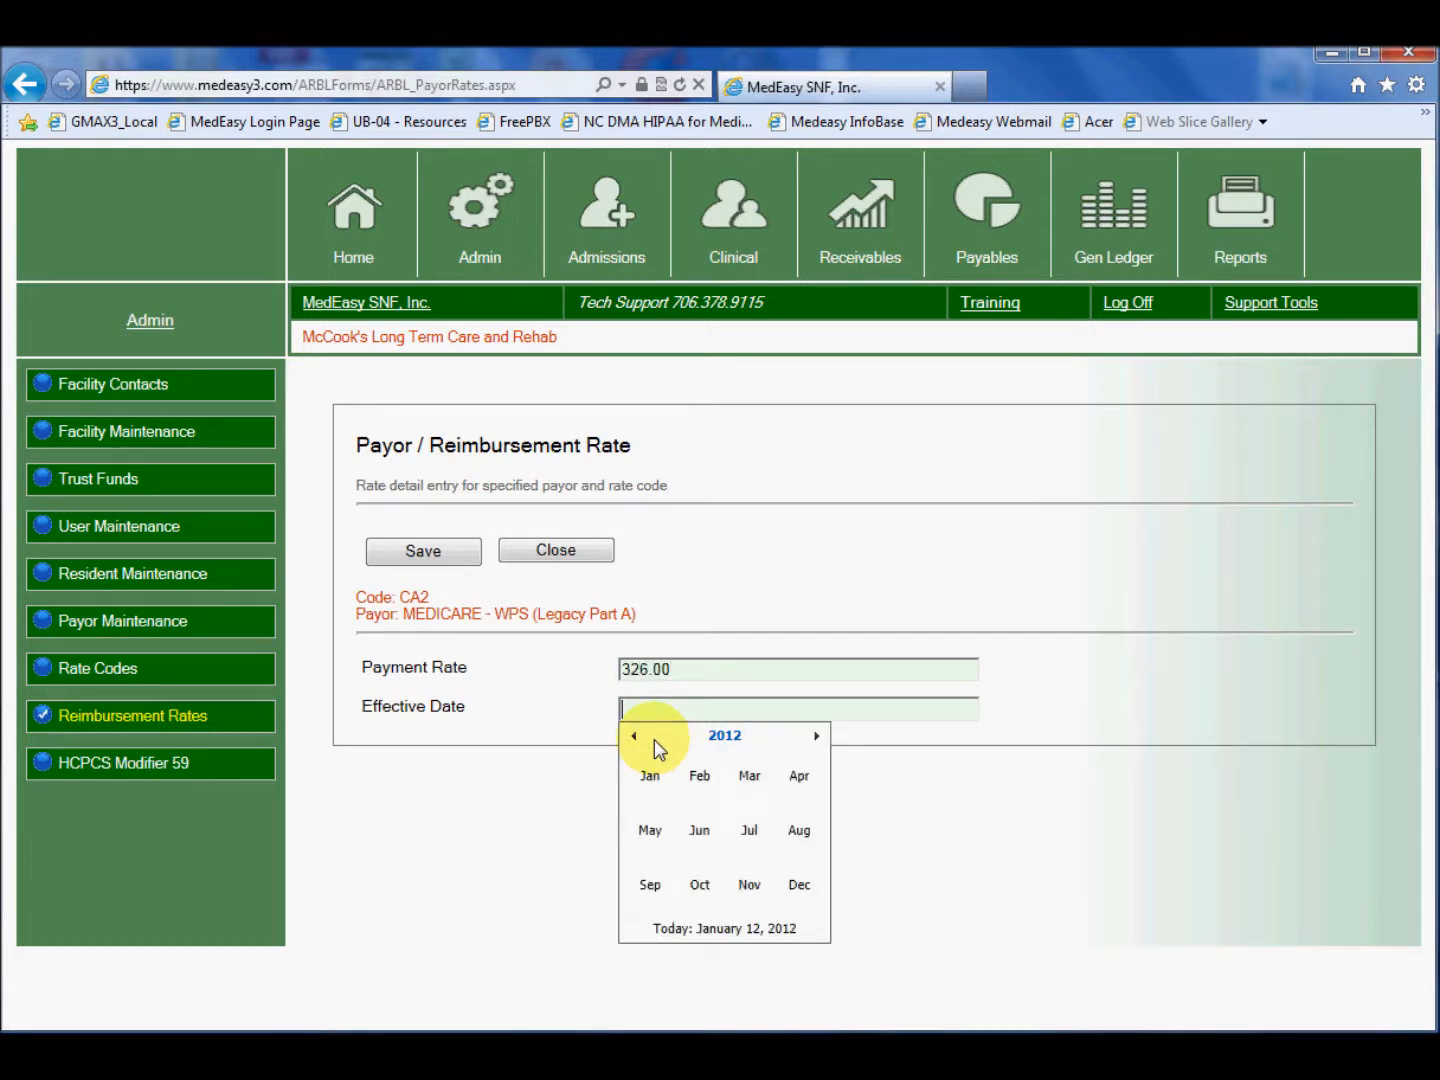
type("10/01/2011")
left_click(446, 552)
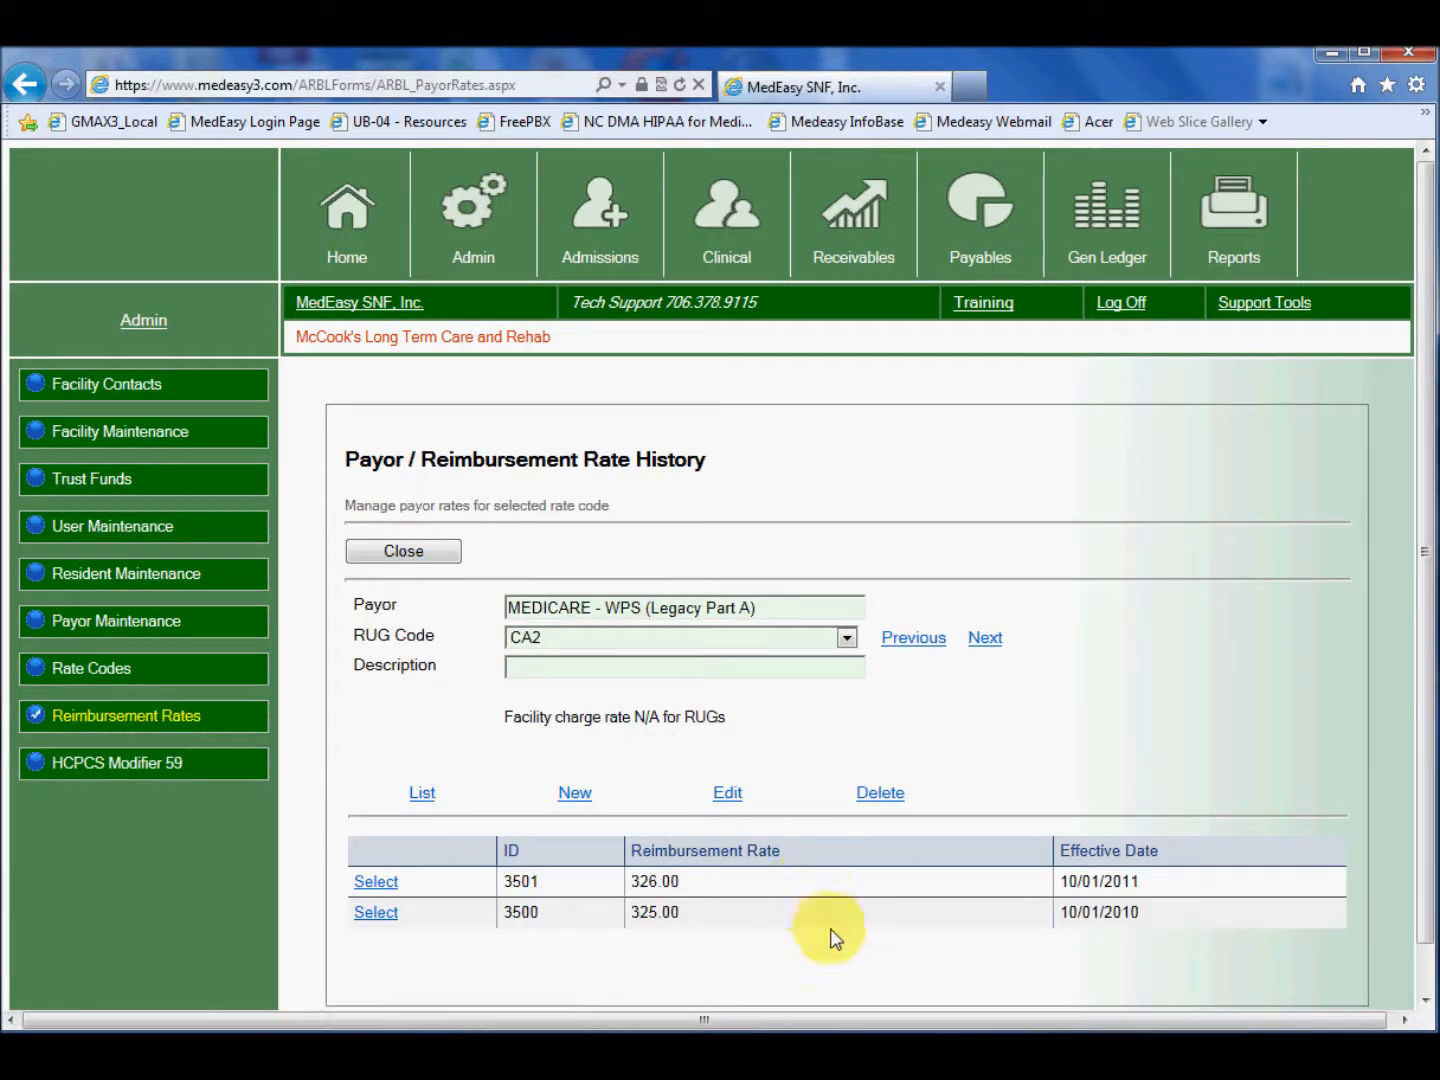
left_click(452, 558)
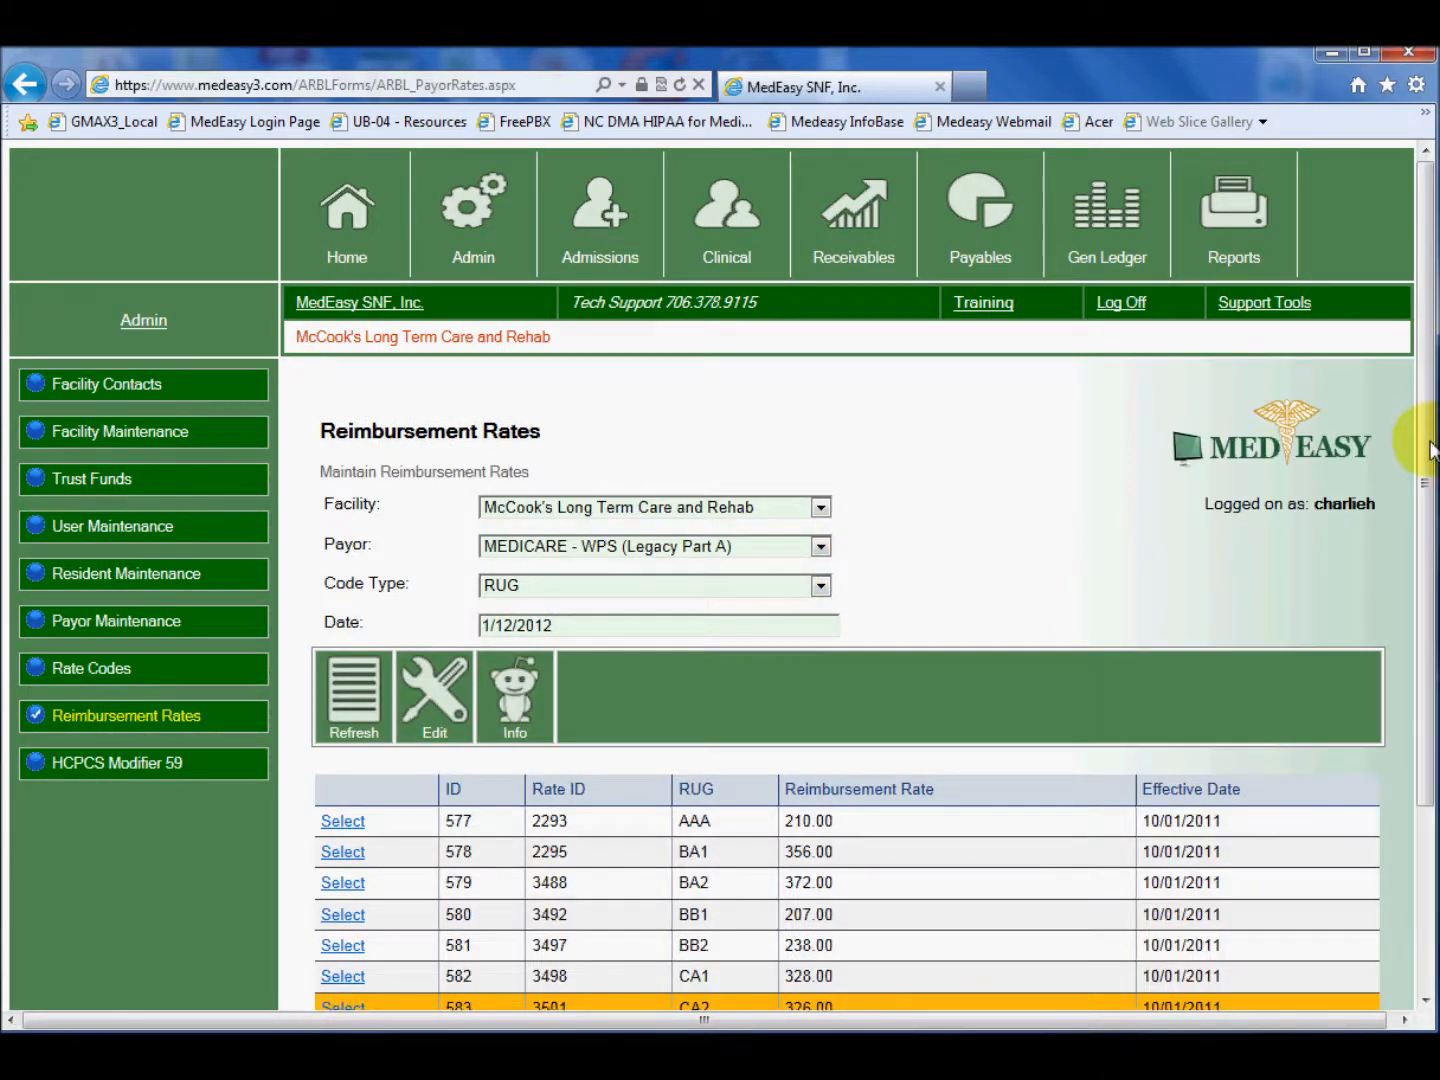
- Change the code type to REVENUE and select the Physical Therapy code
left_click_drag(1430, 443, 1431, 509)
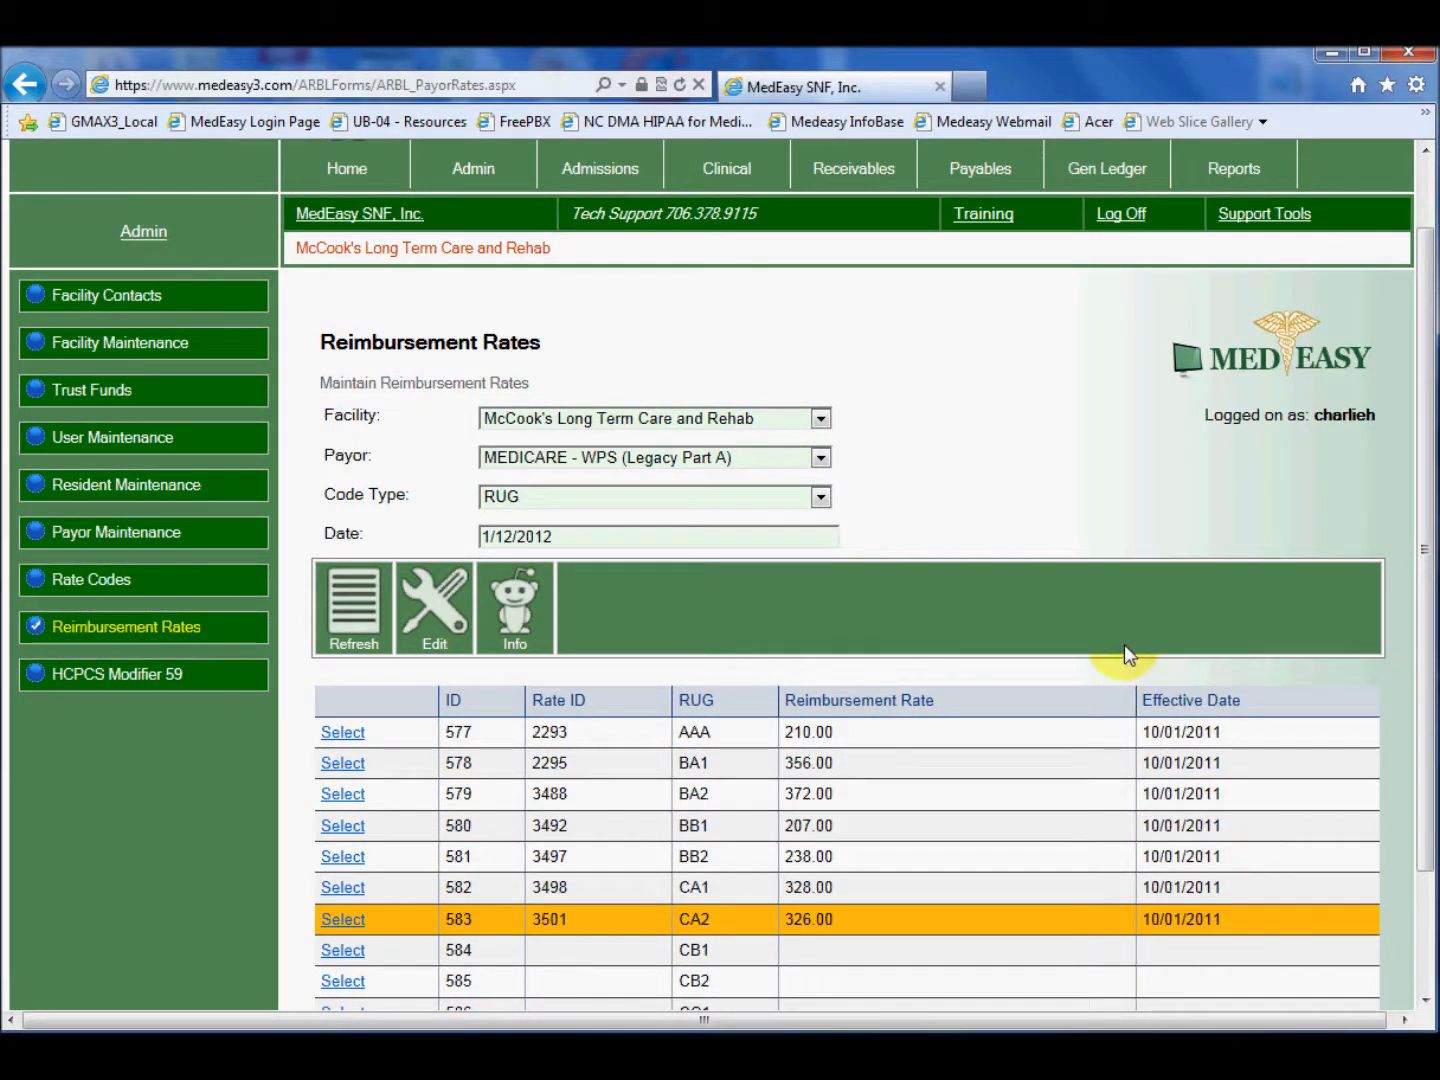
left_click(820, 499)
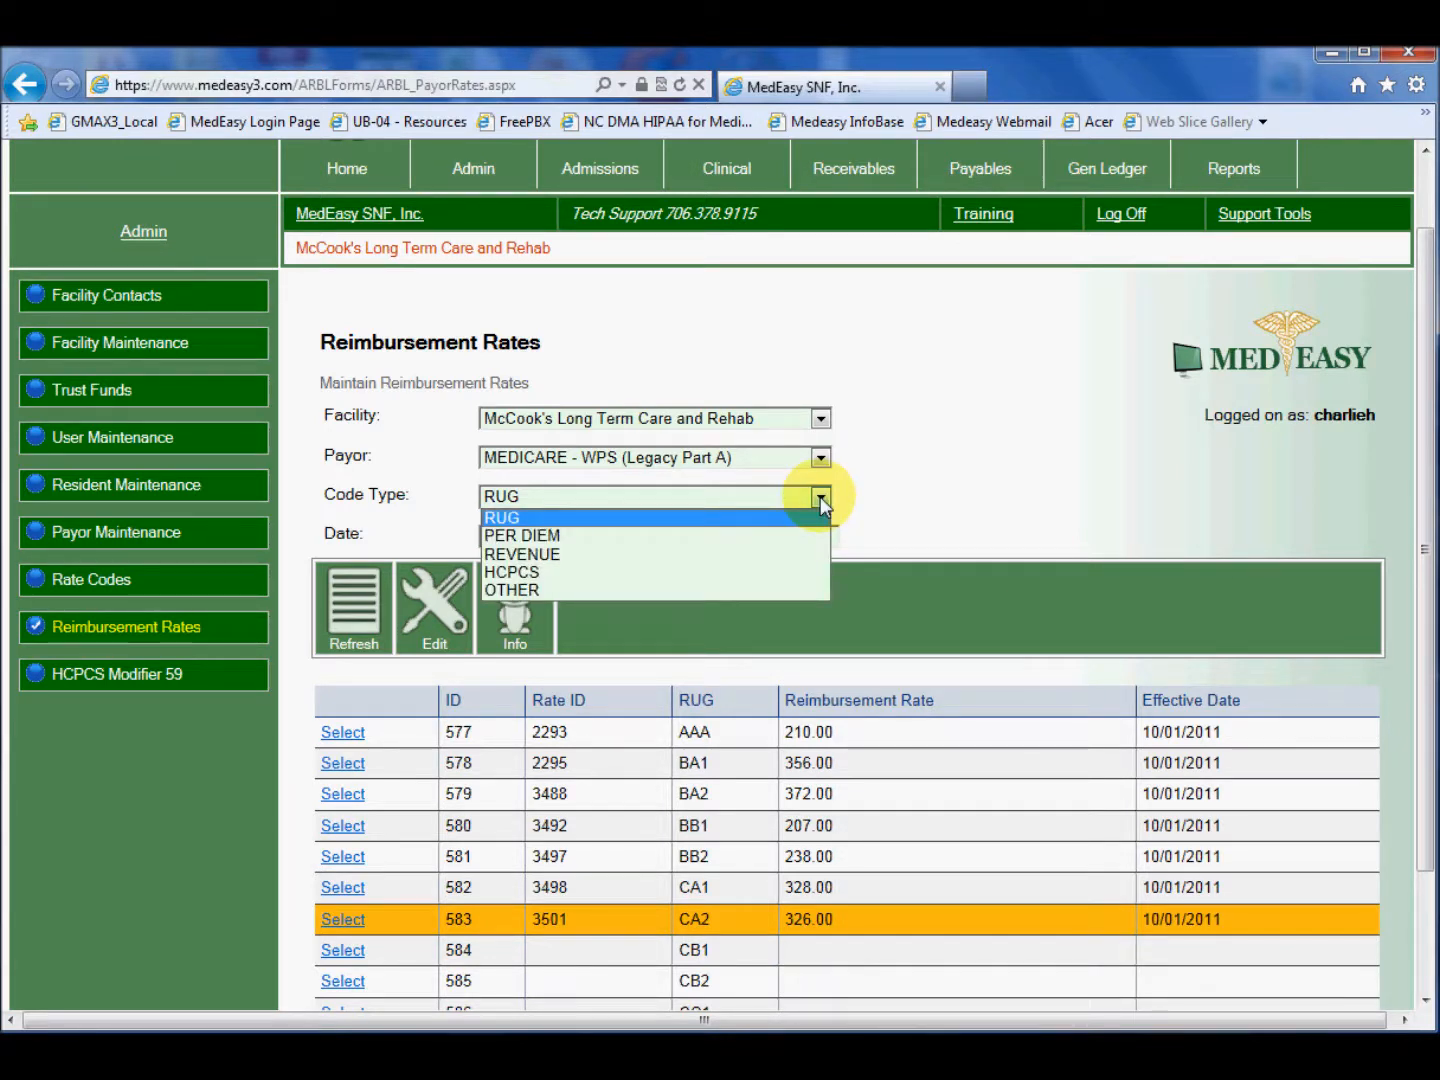
left_click(604, 556)
left_click_drag(1425, 435, 1418, 626)
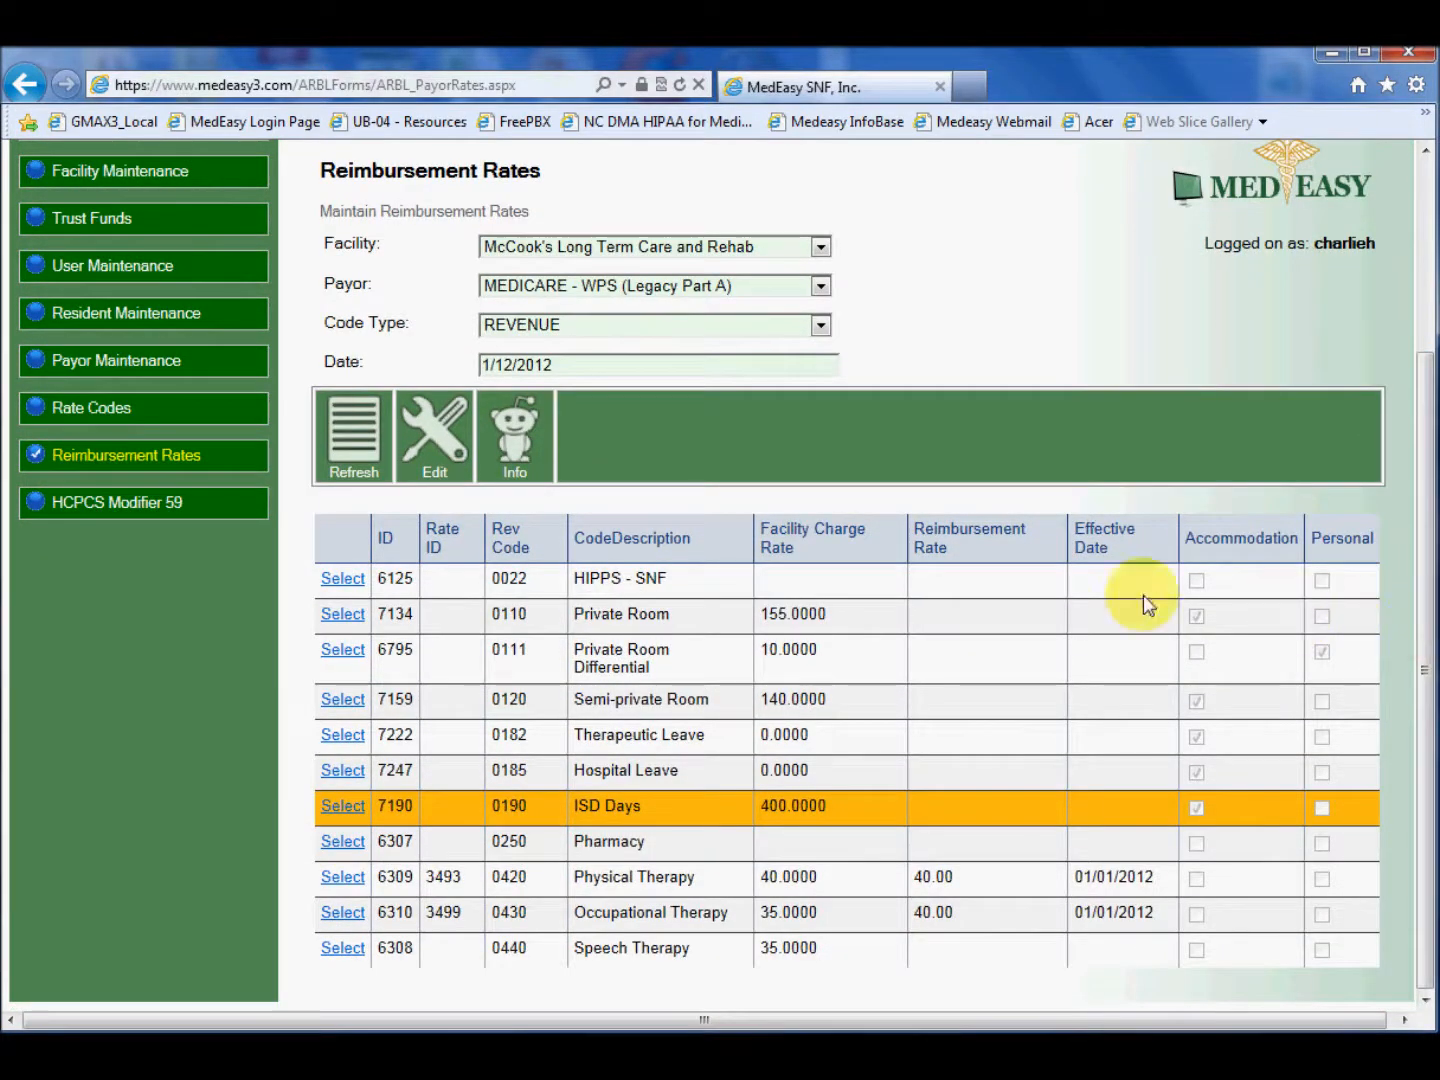
left_click(343, 877)
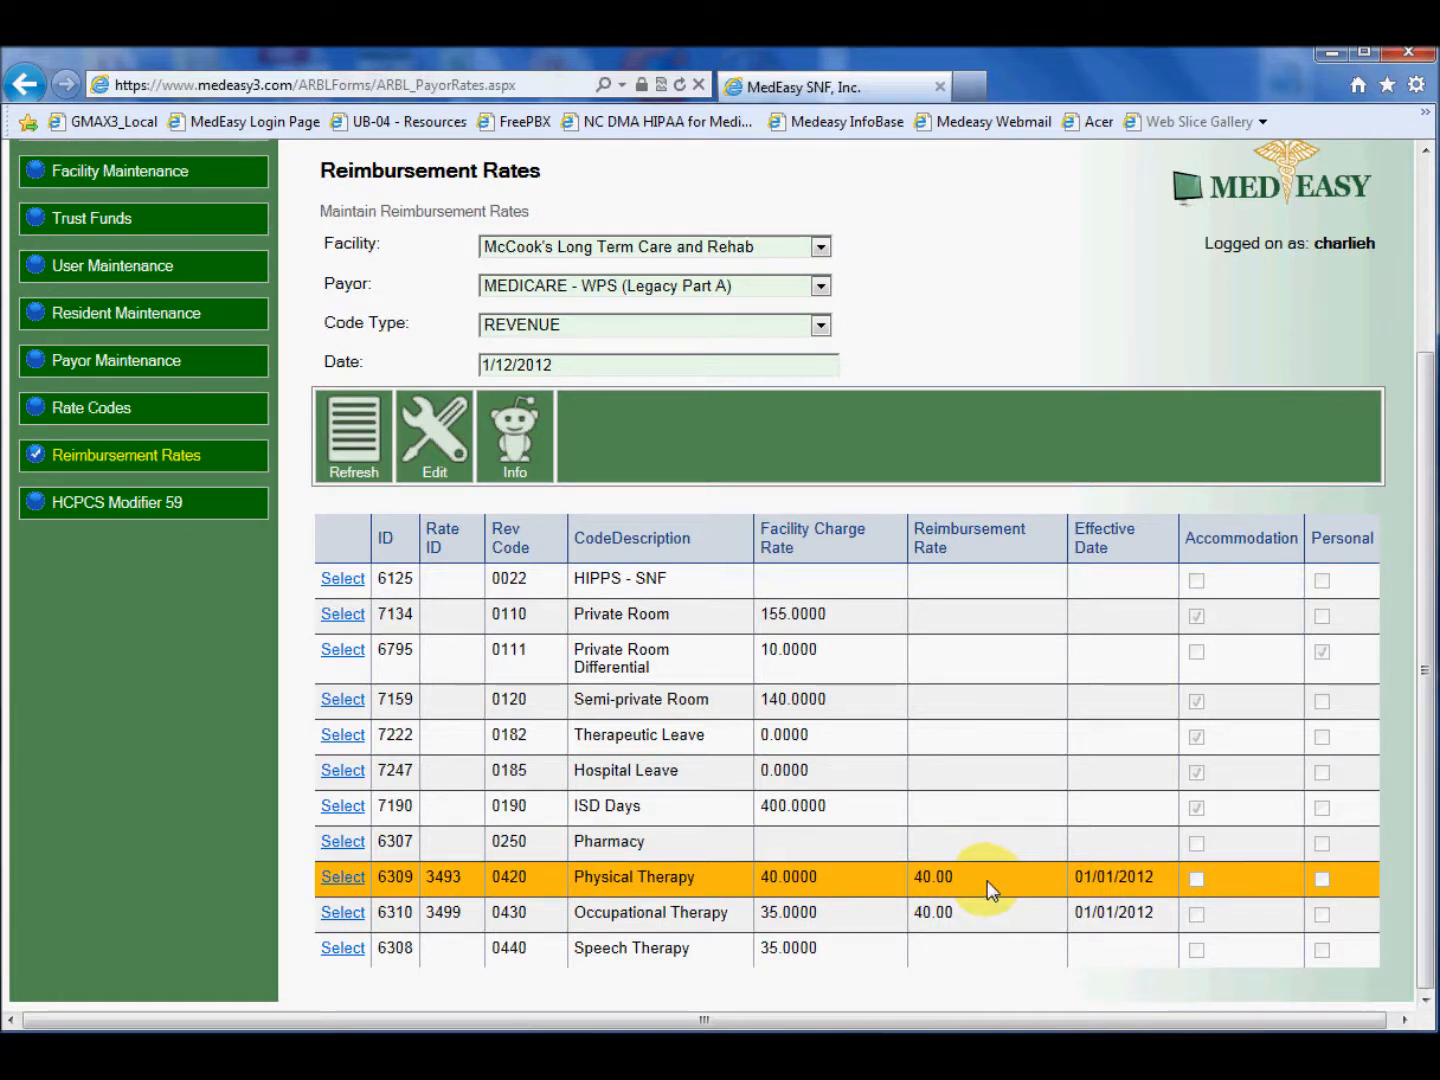
- Change the existing Occupational Therapy (0430) payment rate to 35.00, save it and close the rate history
left_click(339, 913)
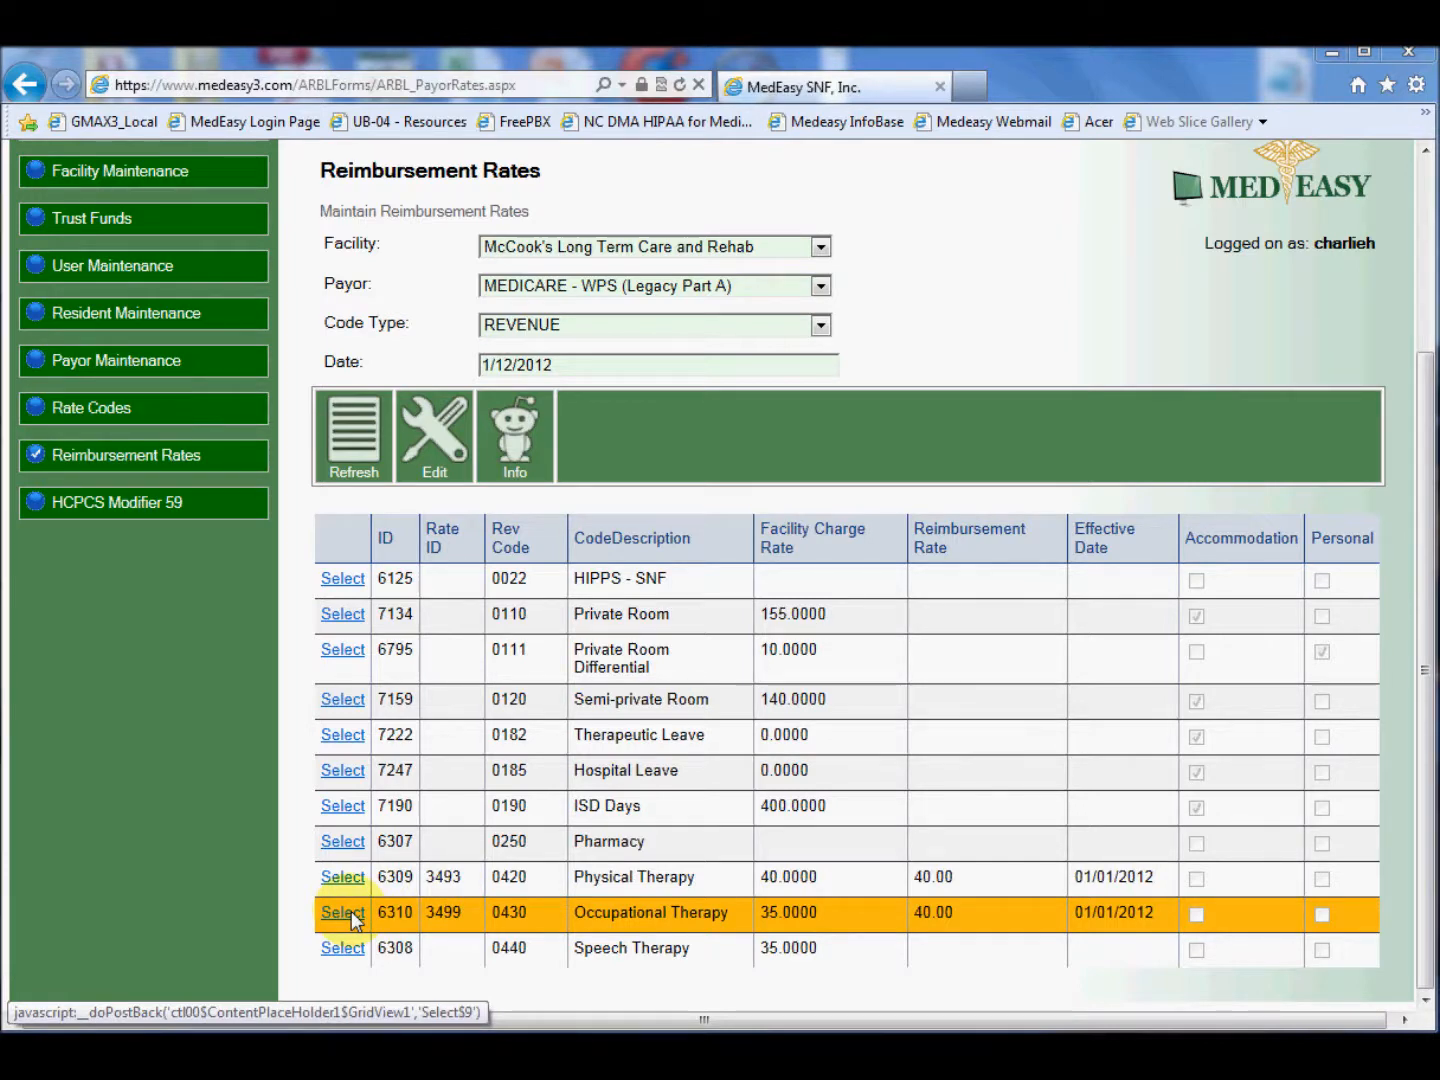
left_click(435, 416)
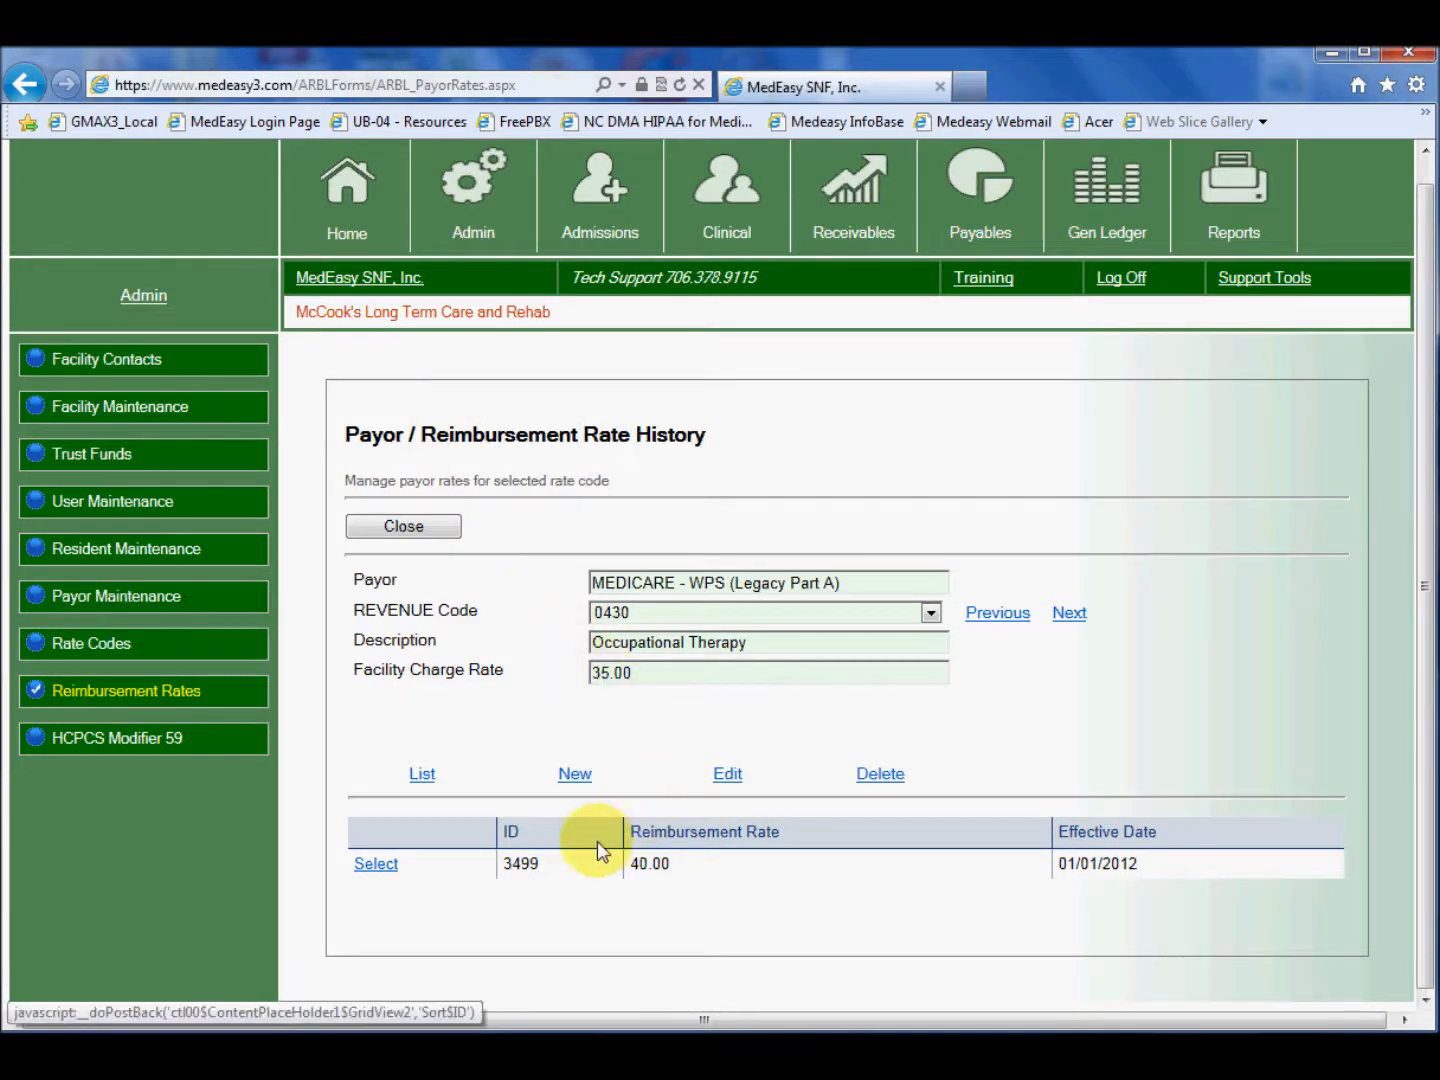
left_click(375, 863)
left_click(726, 776)
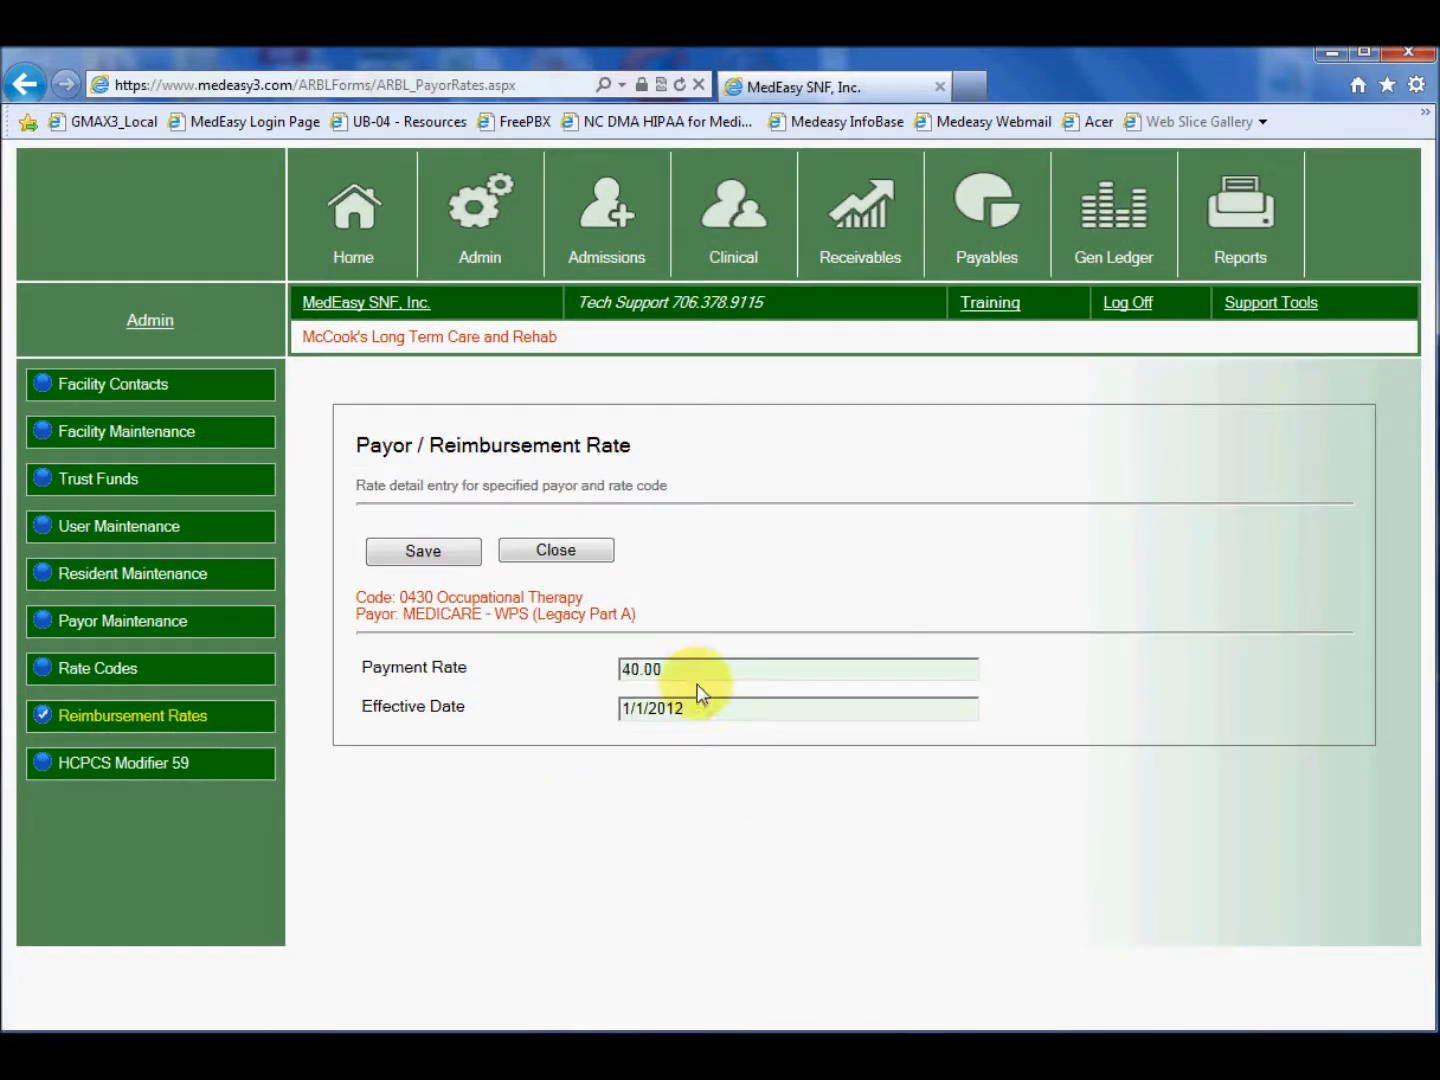
left_click_drag(694, 673, 531, 670)
type("35.00")
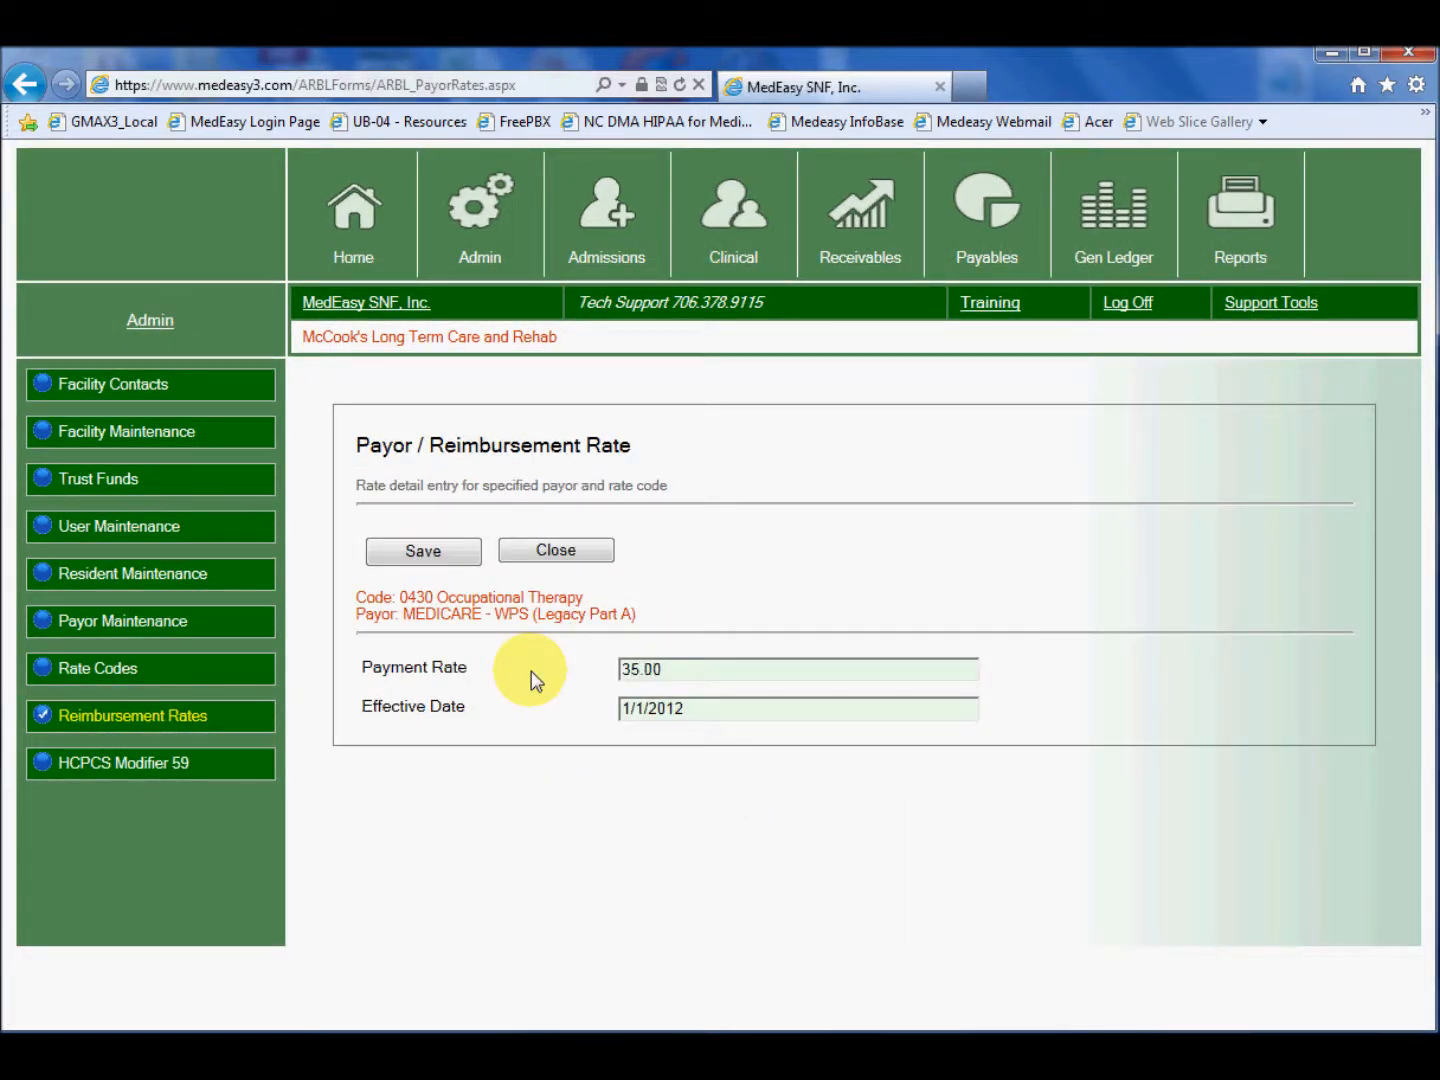
left_click(450, 551)
left_click(428, 572)
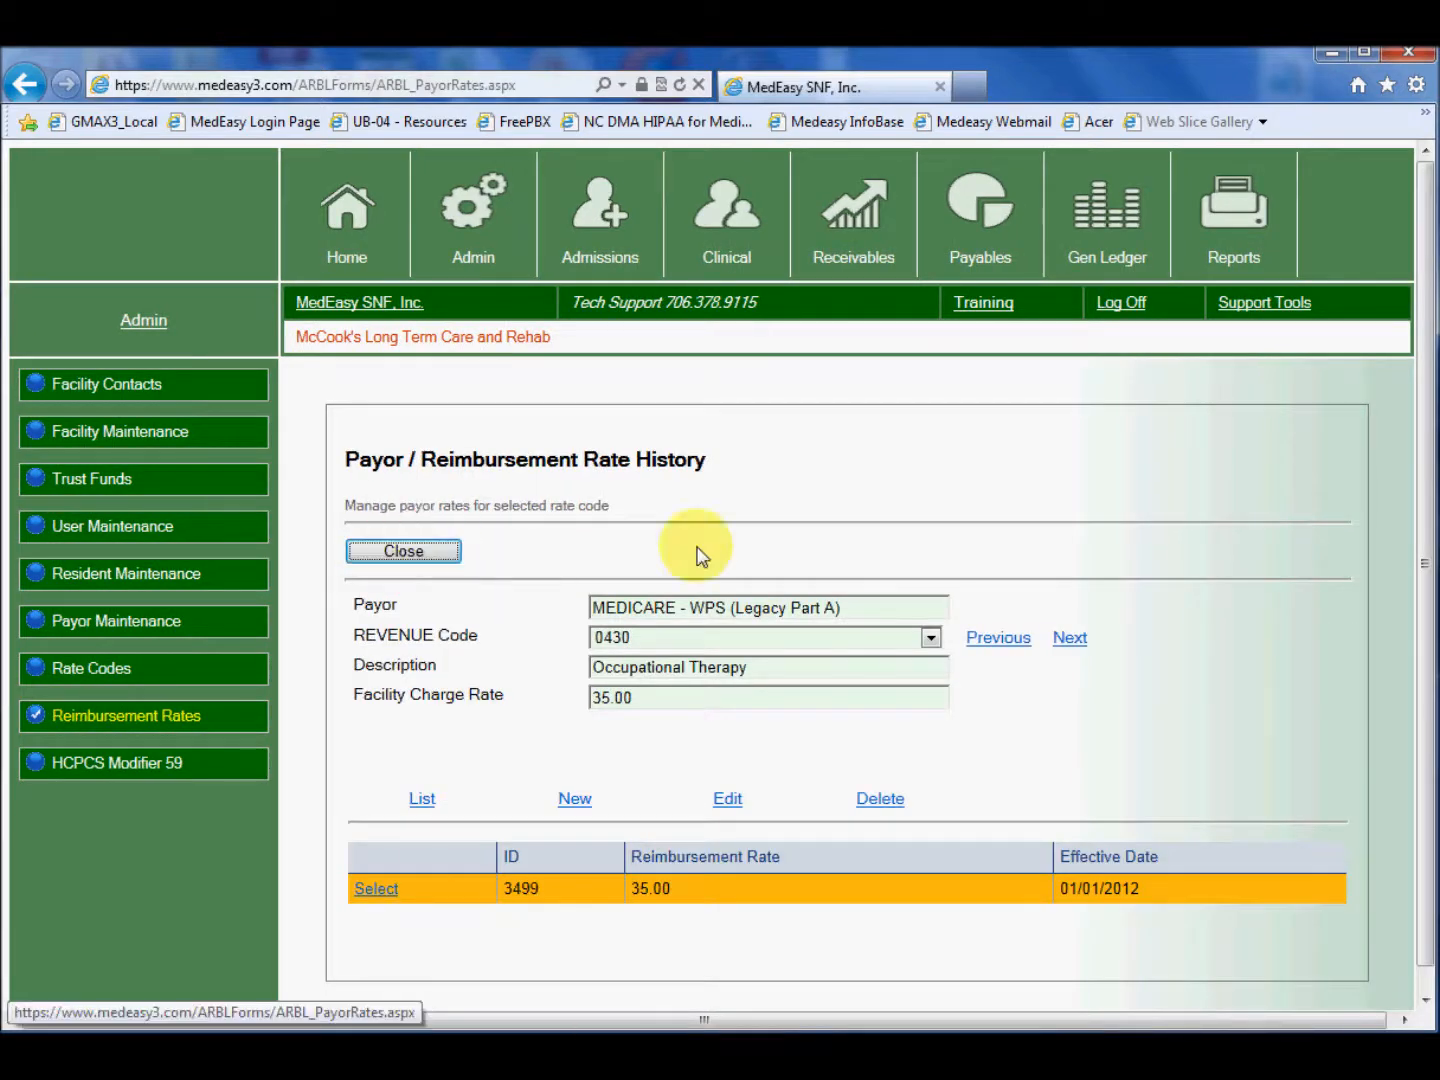
- Switch the code type to HCPCS to review the payor's HCPCS reimbursement rates
scroll(1420, 745, "down", 3)
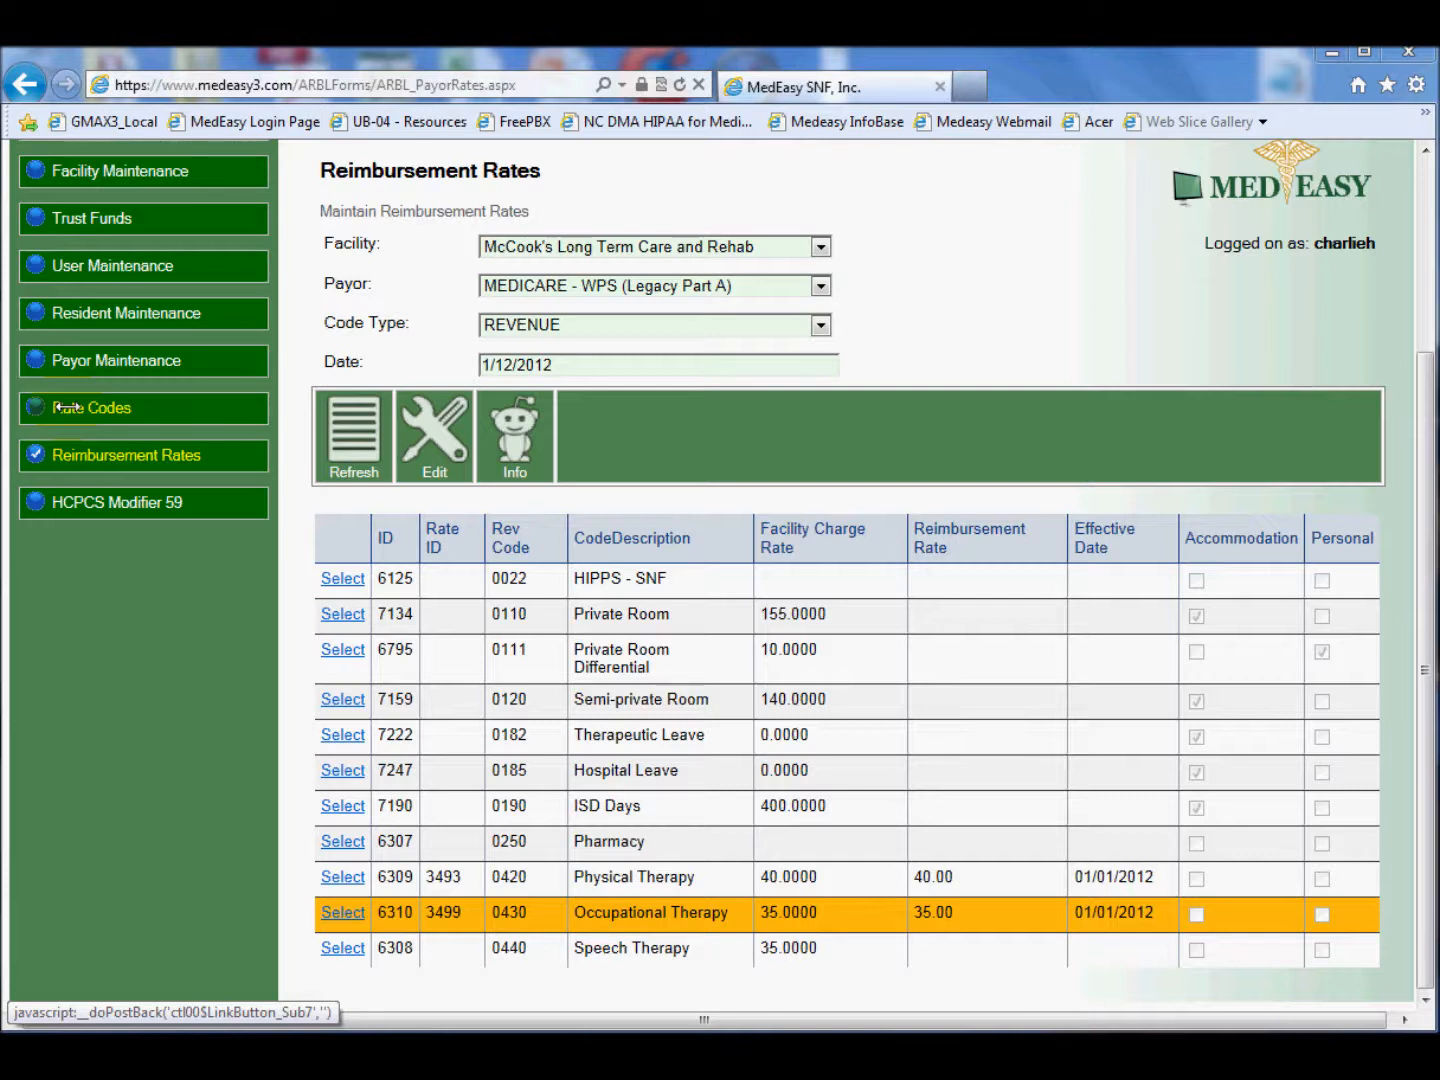
left_click(820, 324)
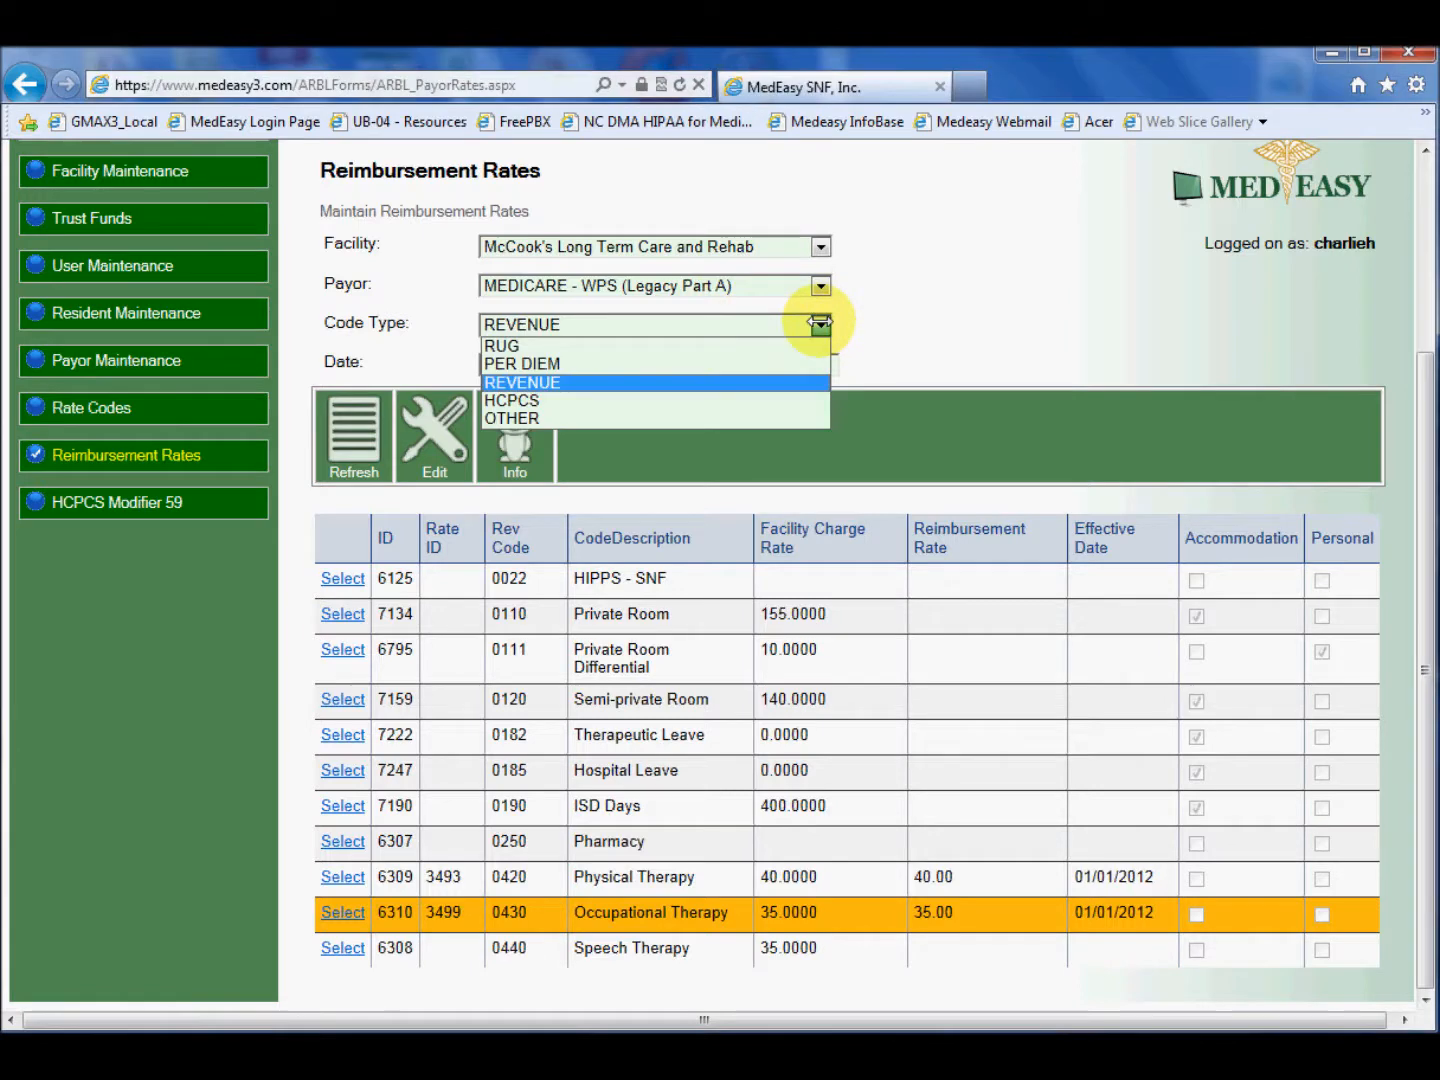
left_click(540, 401)
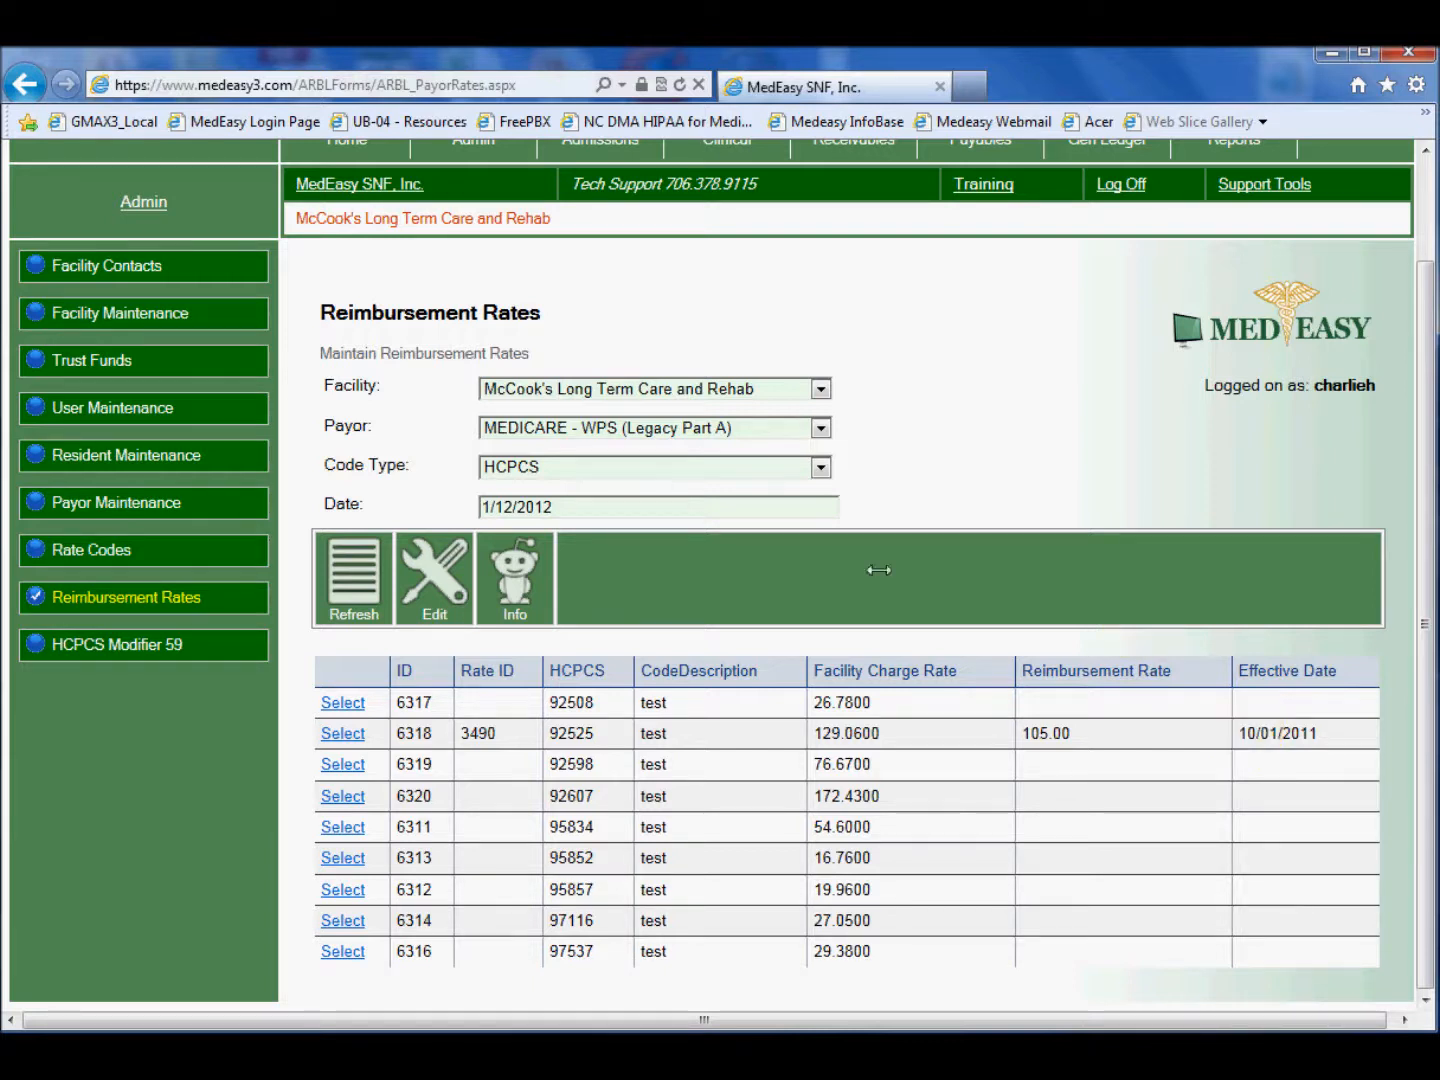
- Switch the code type to OTHER, review the rate history of the Facility Coinsurance code and close it
left_click(820, 467)
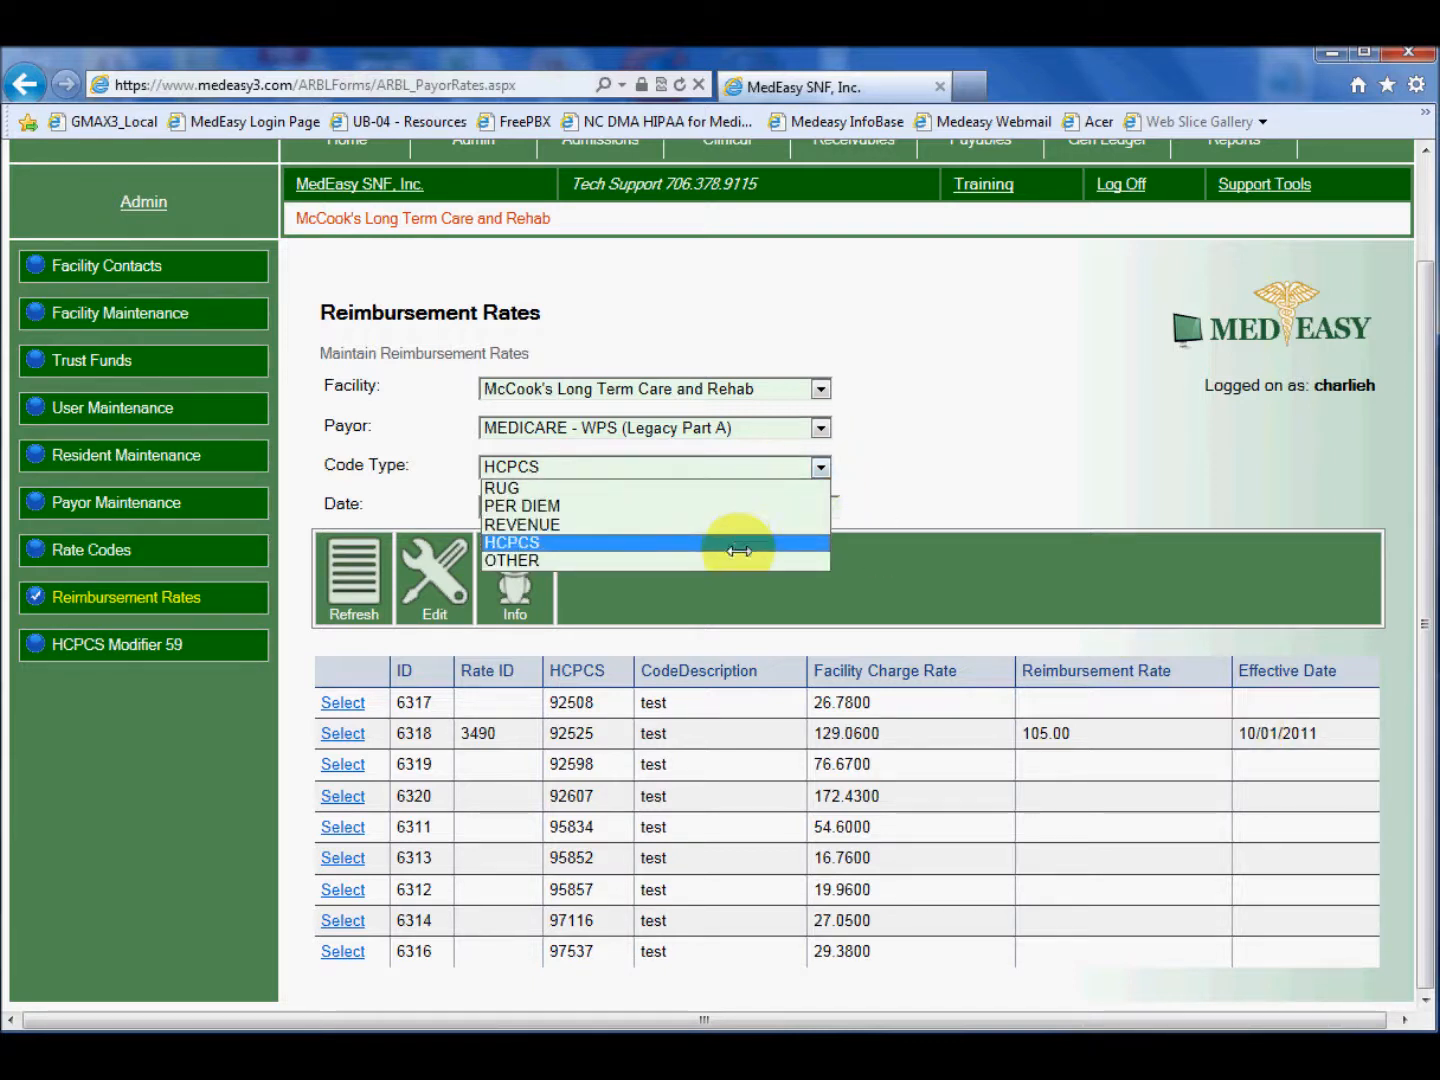
left_click(738, 557)
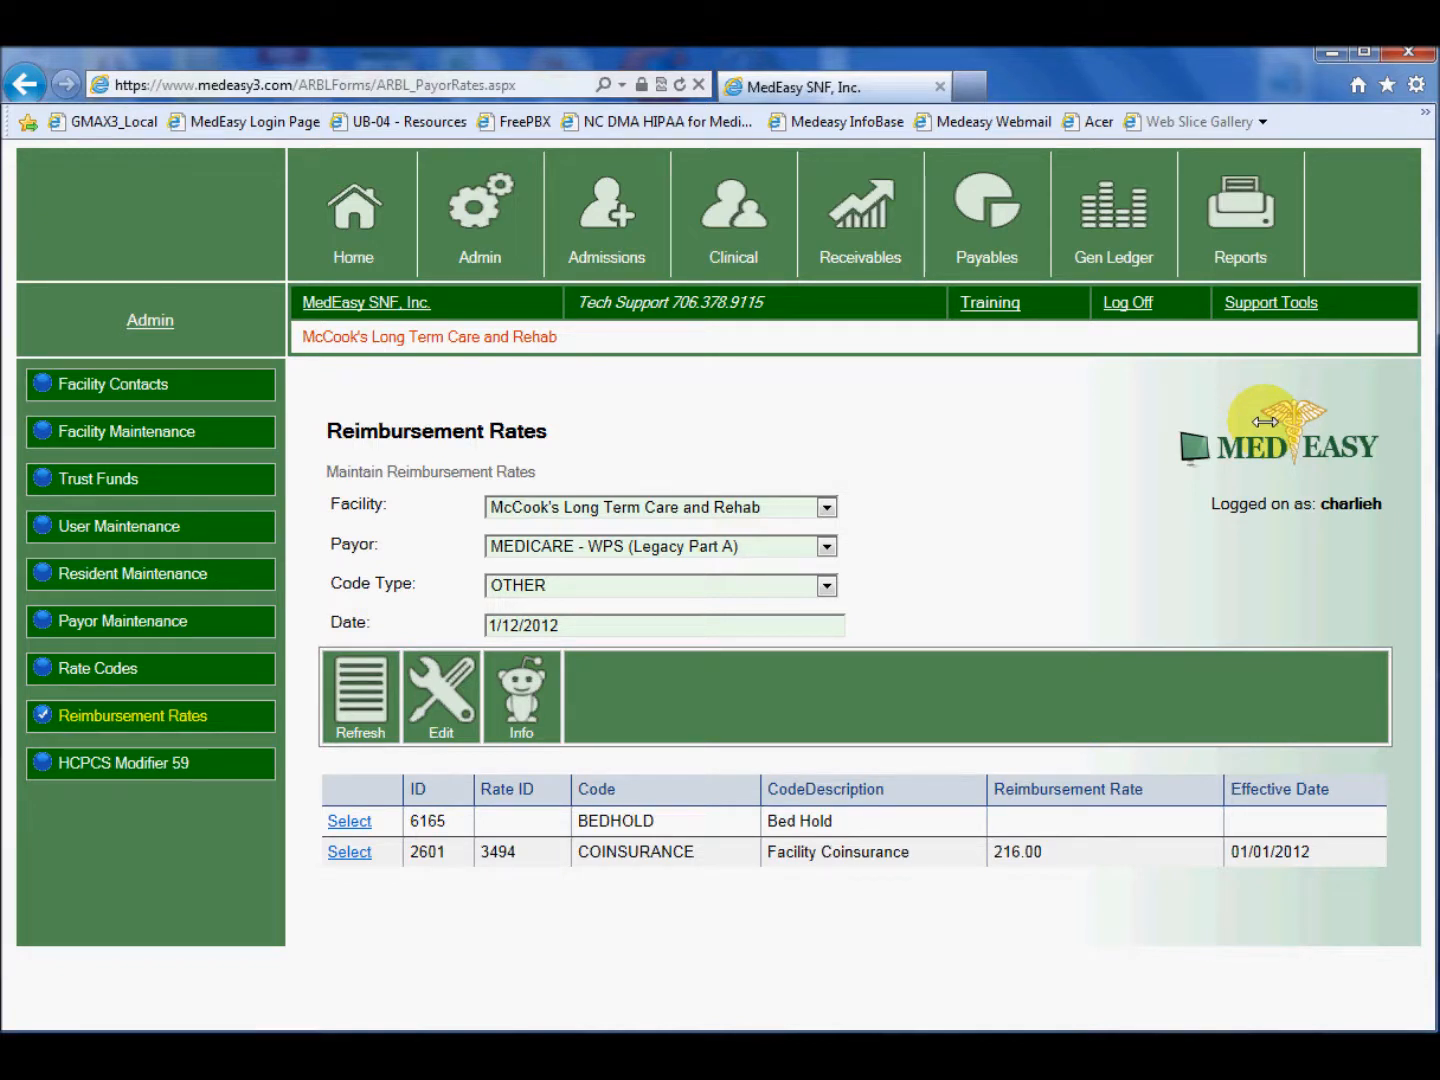
left_click(350, 851)
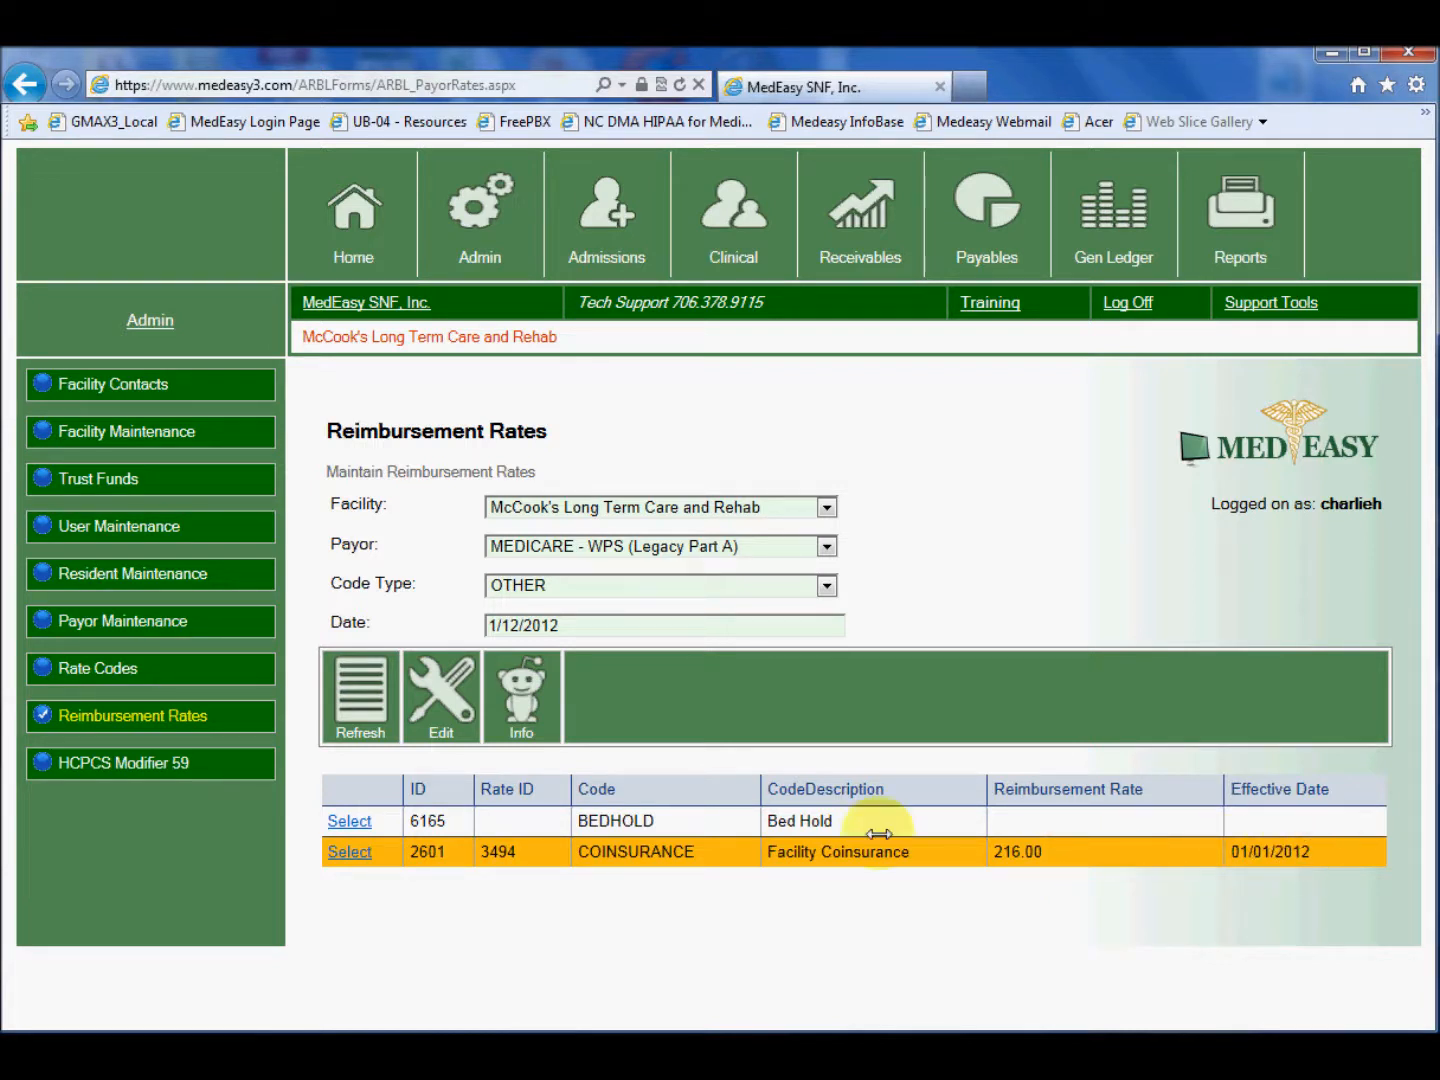
left_click(437, 692)
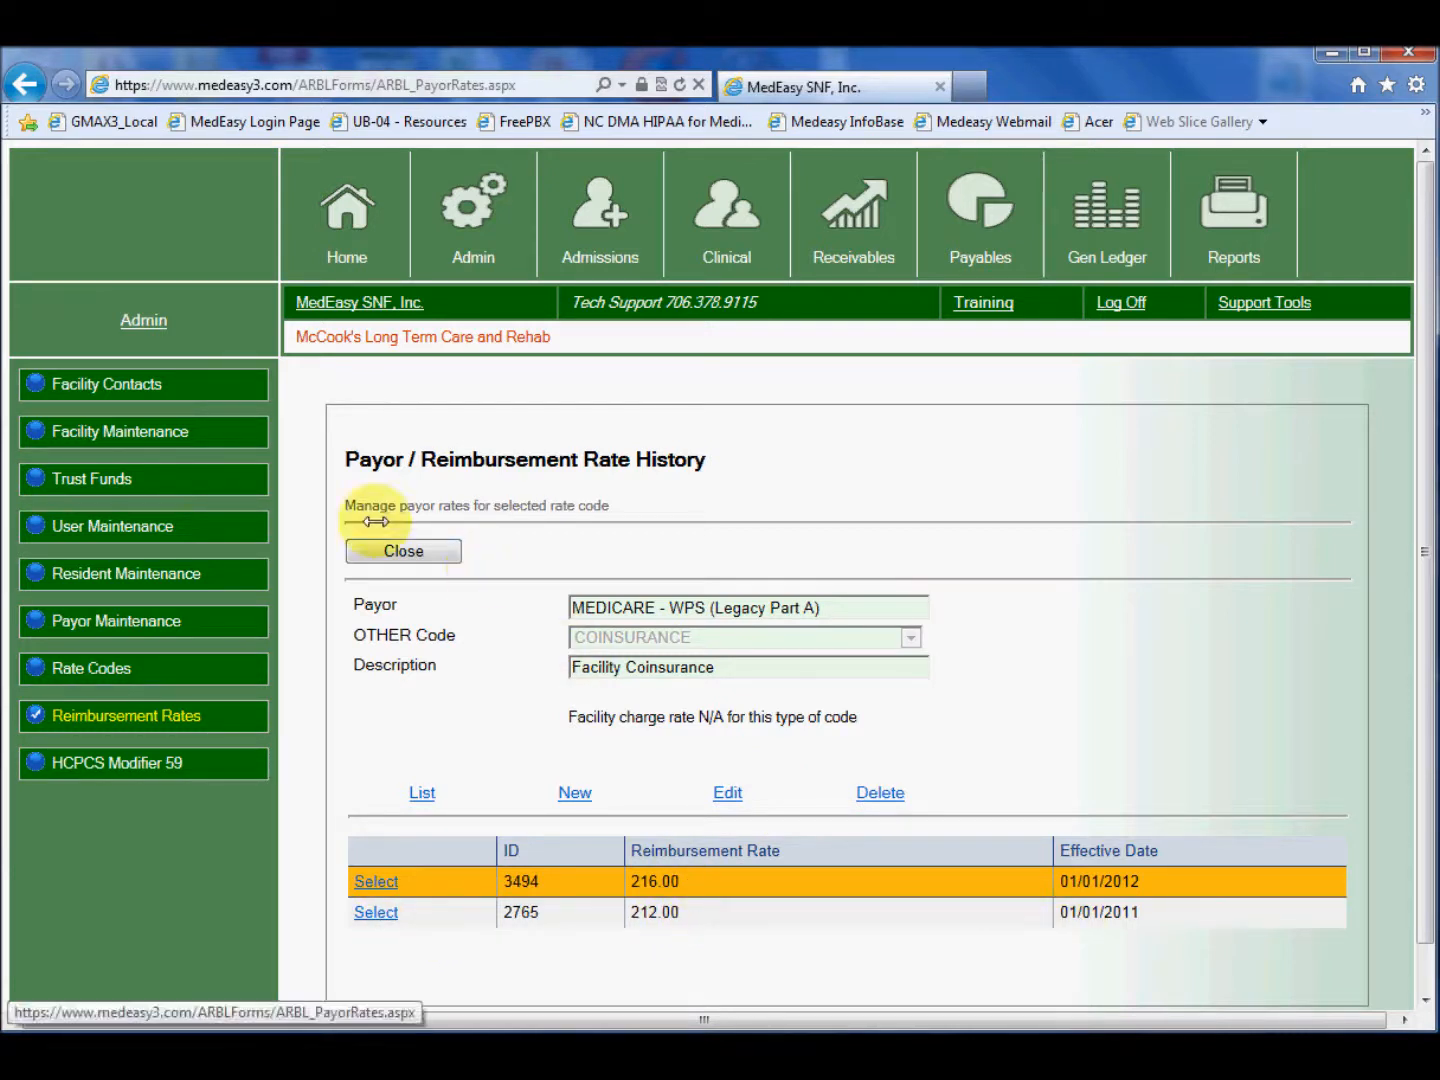
left_click(389, 553)
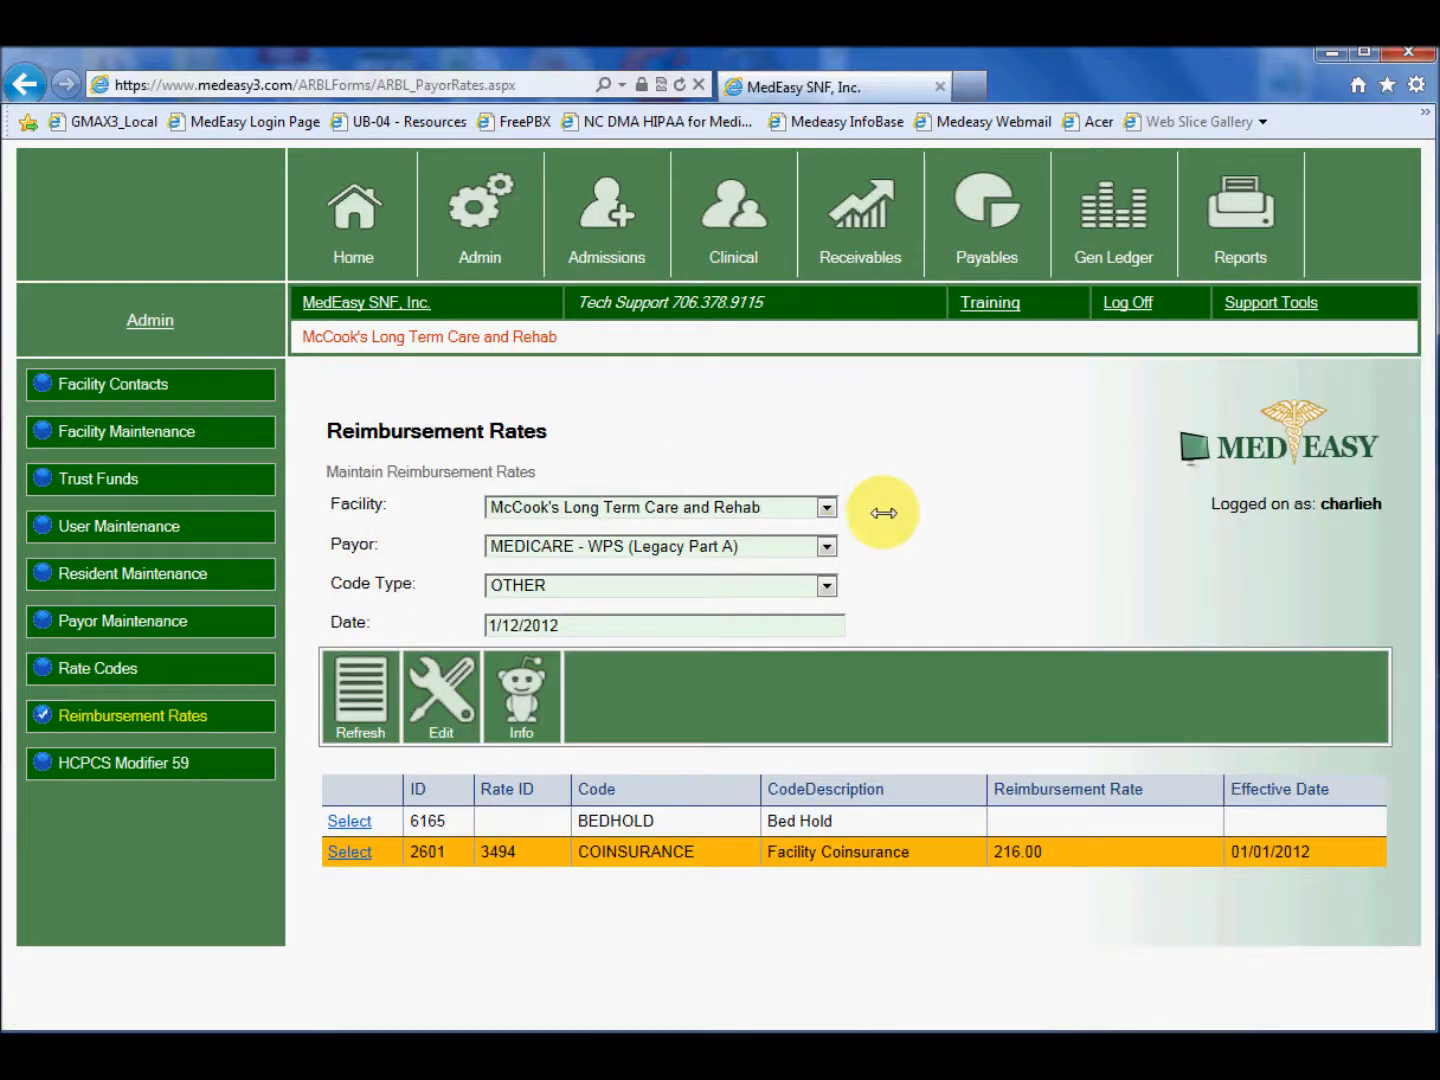
- Change the payor to MEDICAID - HP GA Medicaid and select the Bed Hold code
left_click(824, 547)
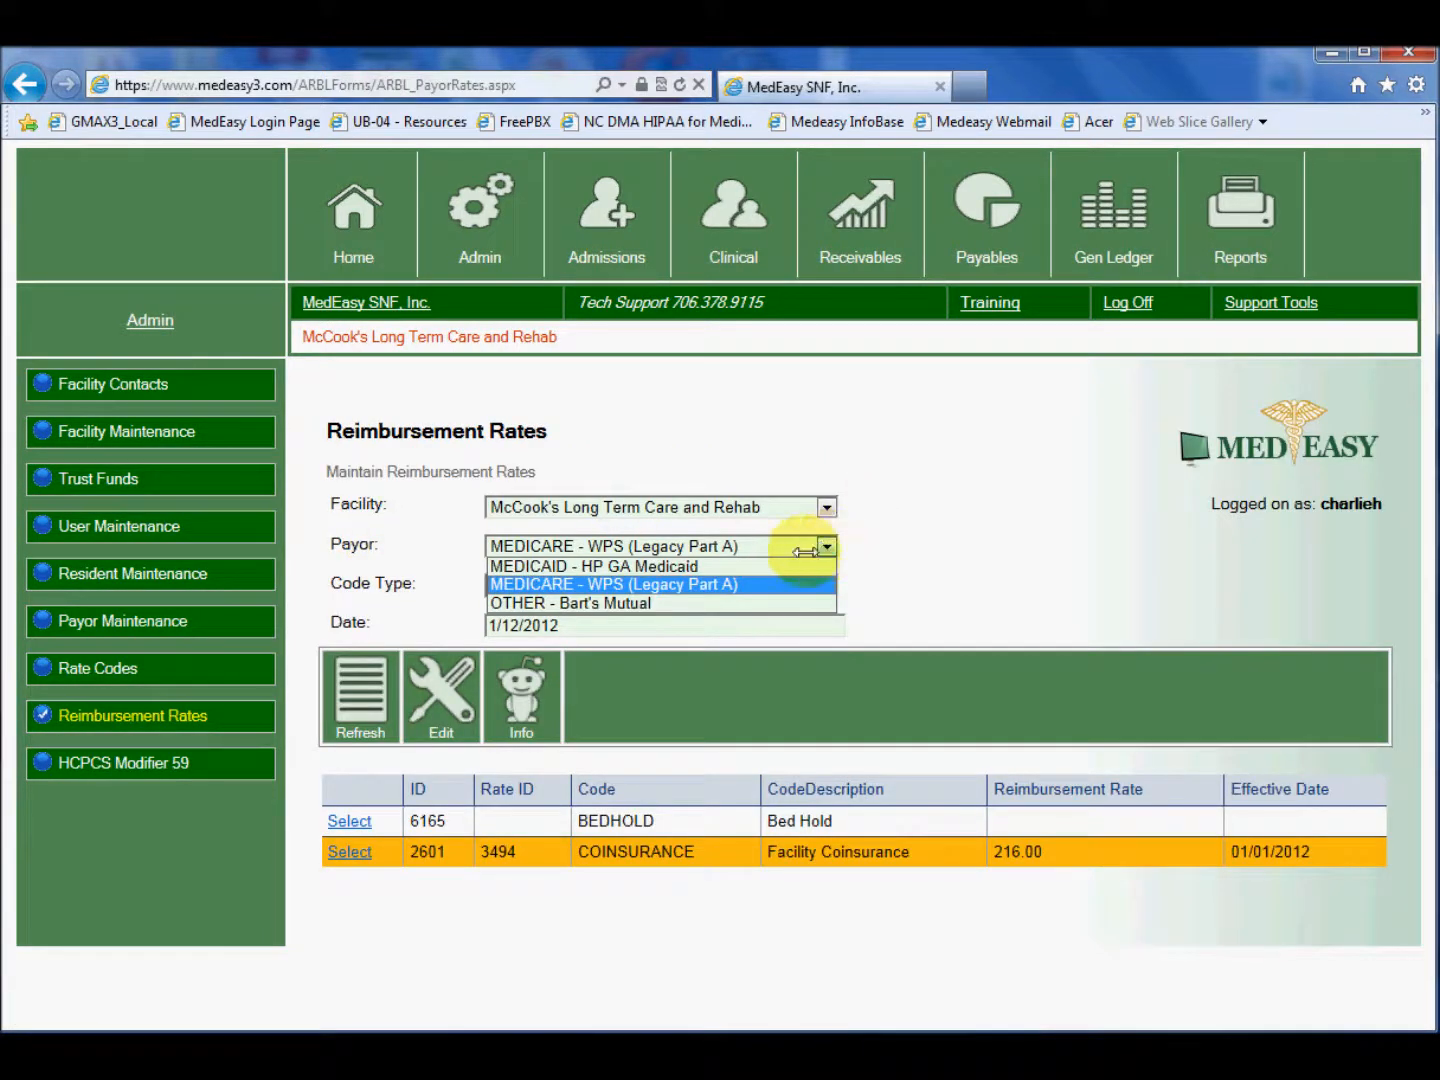
left_click(722, 567)
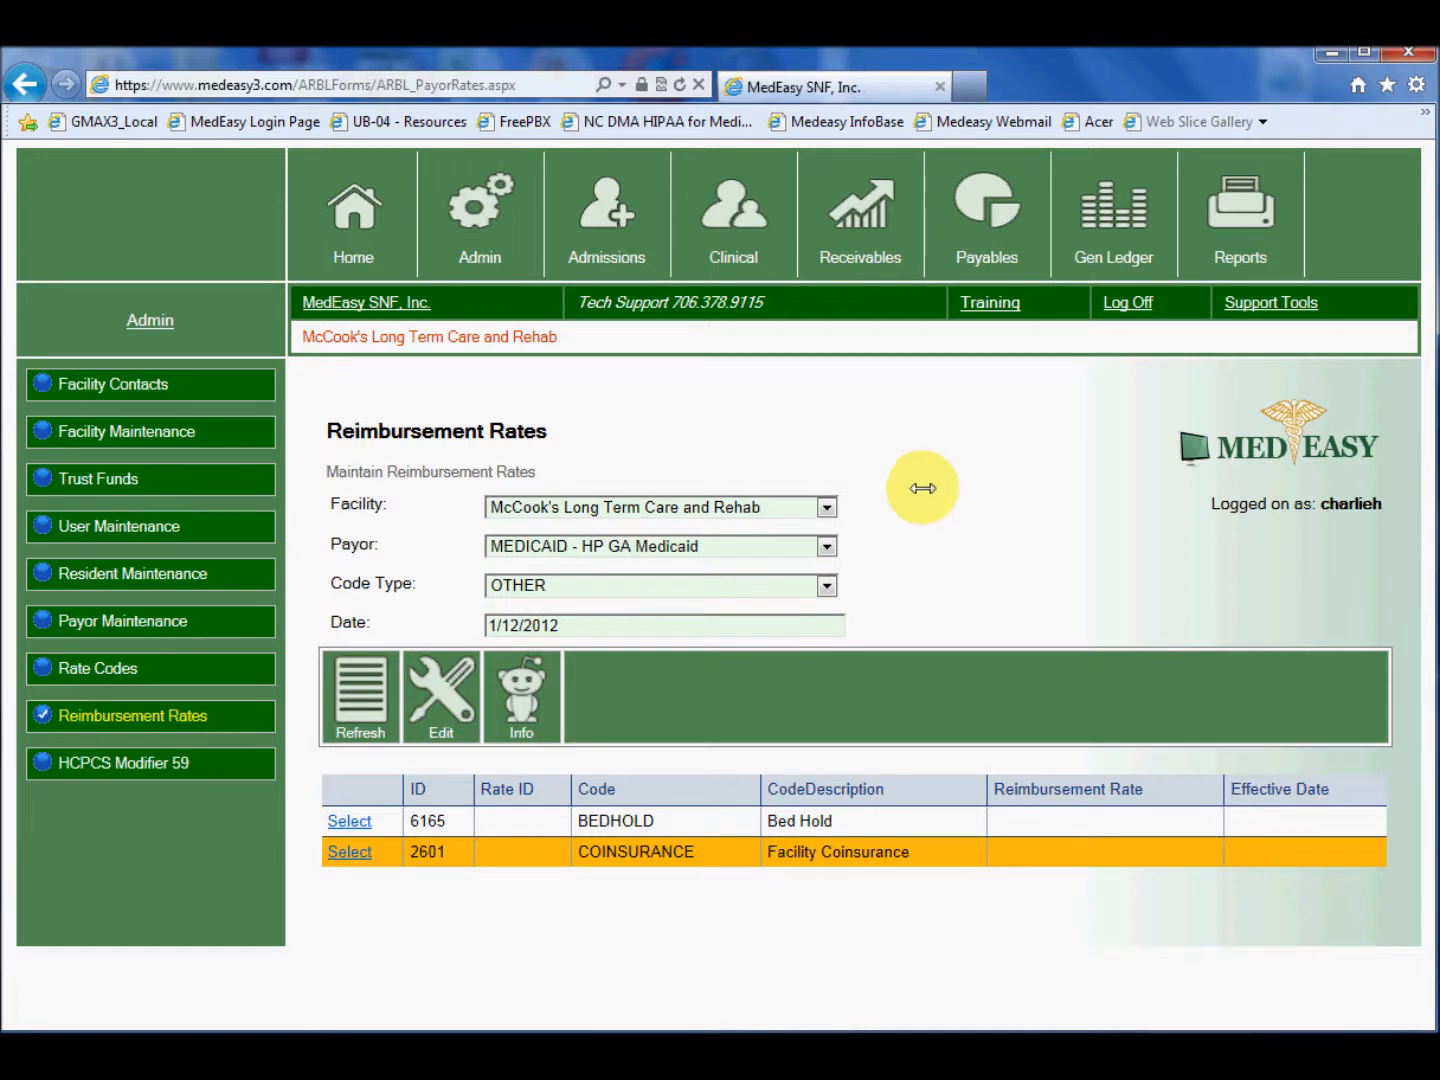
left_click(346, 818)
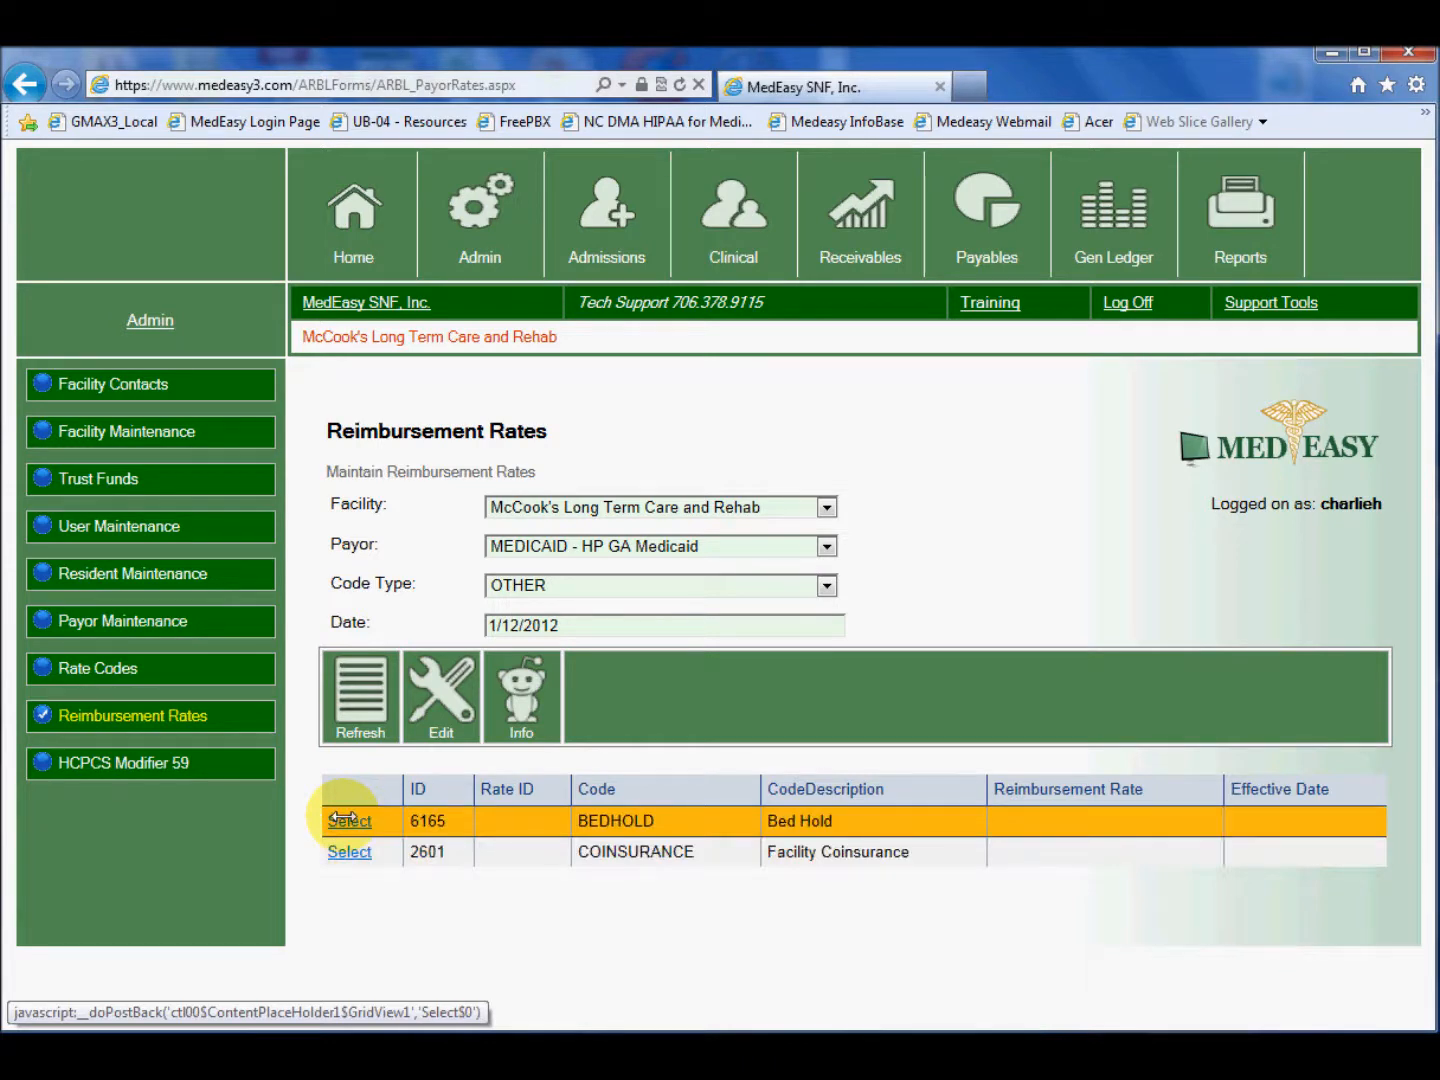
- Add a Bed Hold payment rate of 98.65 effective 10/1/2011 for HP GA Medicaid, save it and close the rate history
left_click(445, 681)
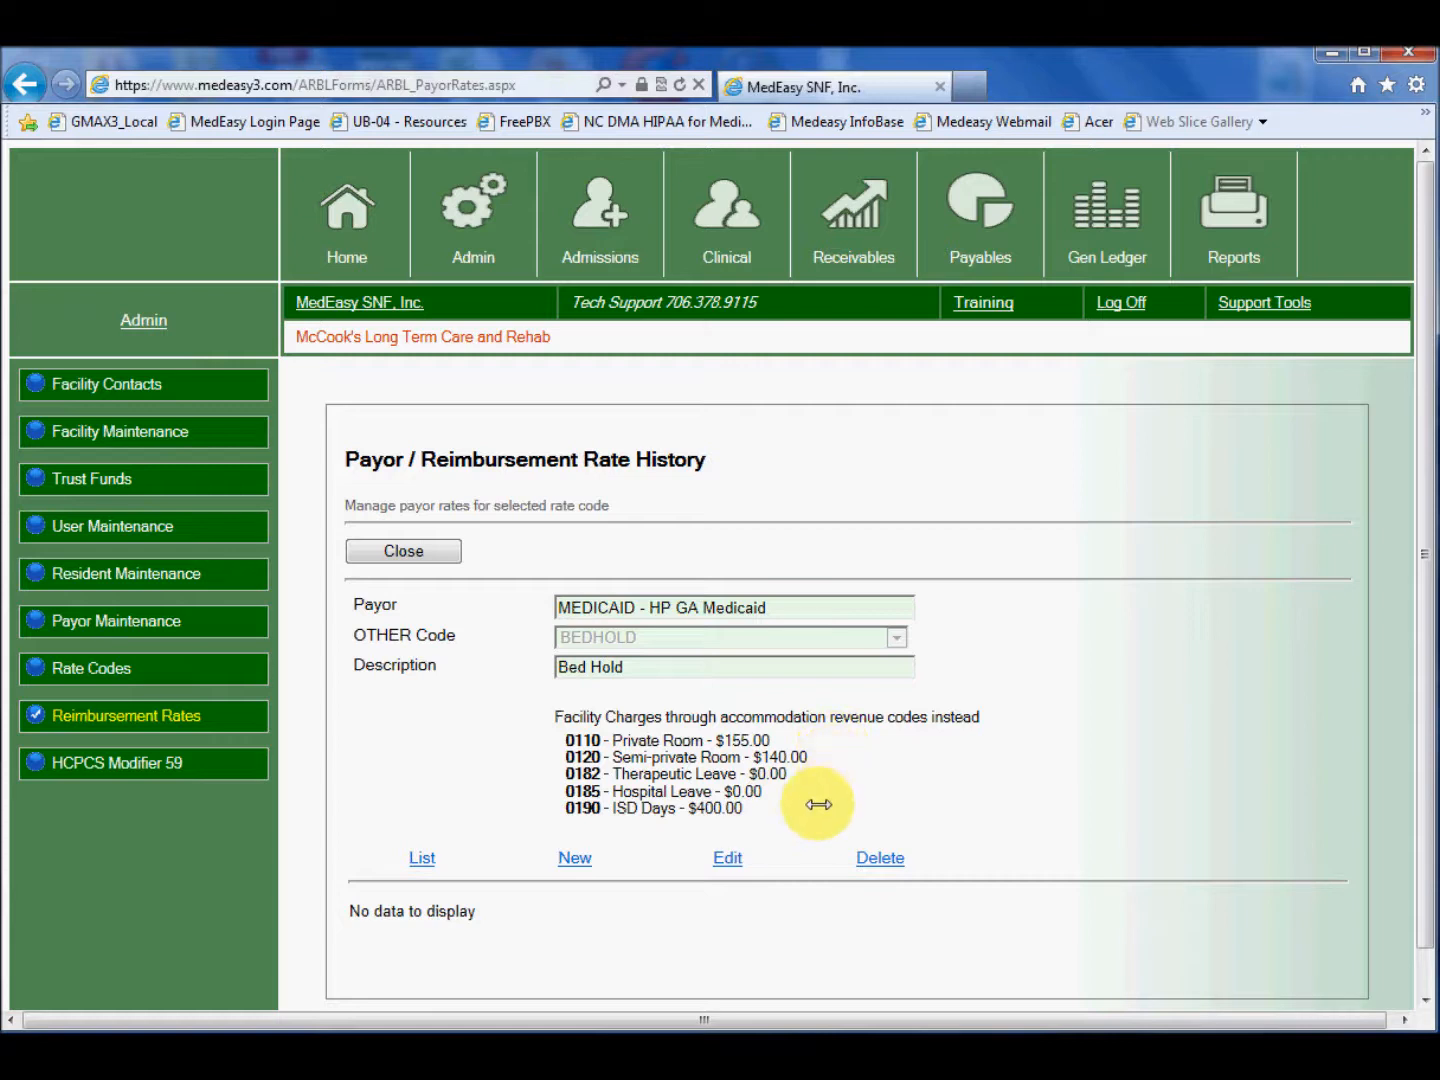
left_click(575, 859)
type("98.65")
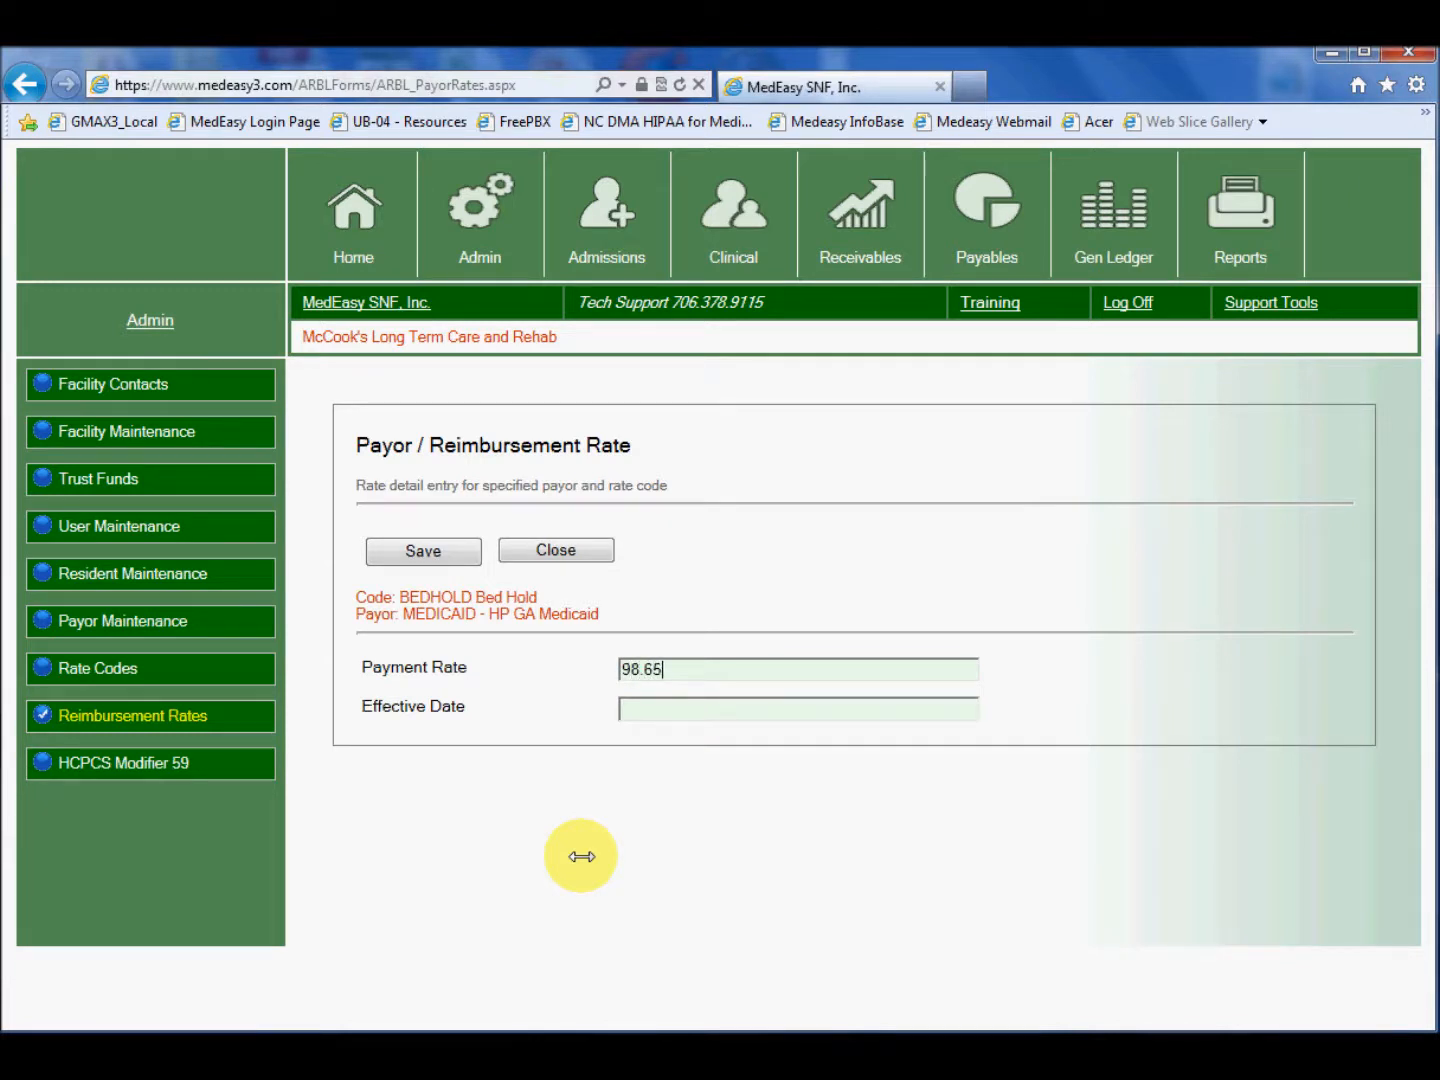
key("Tab")
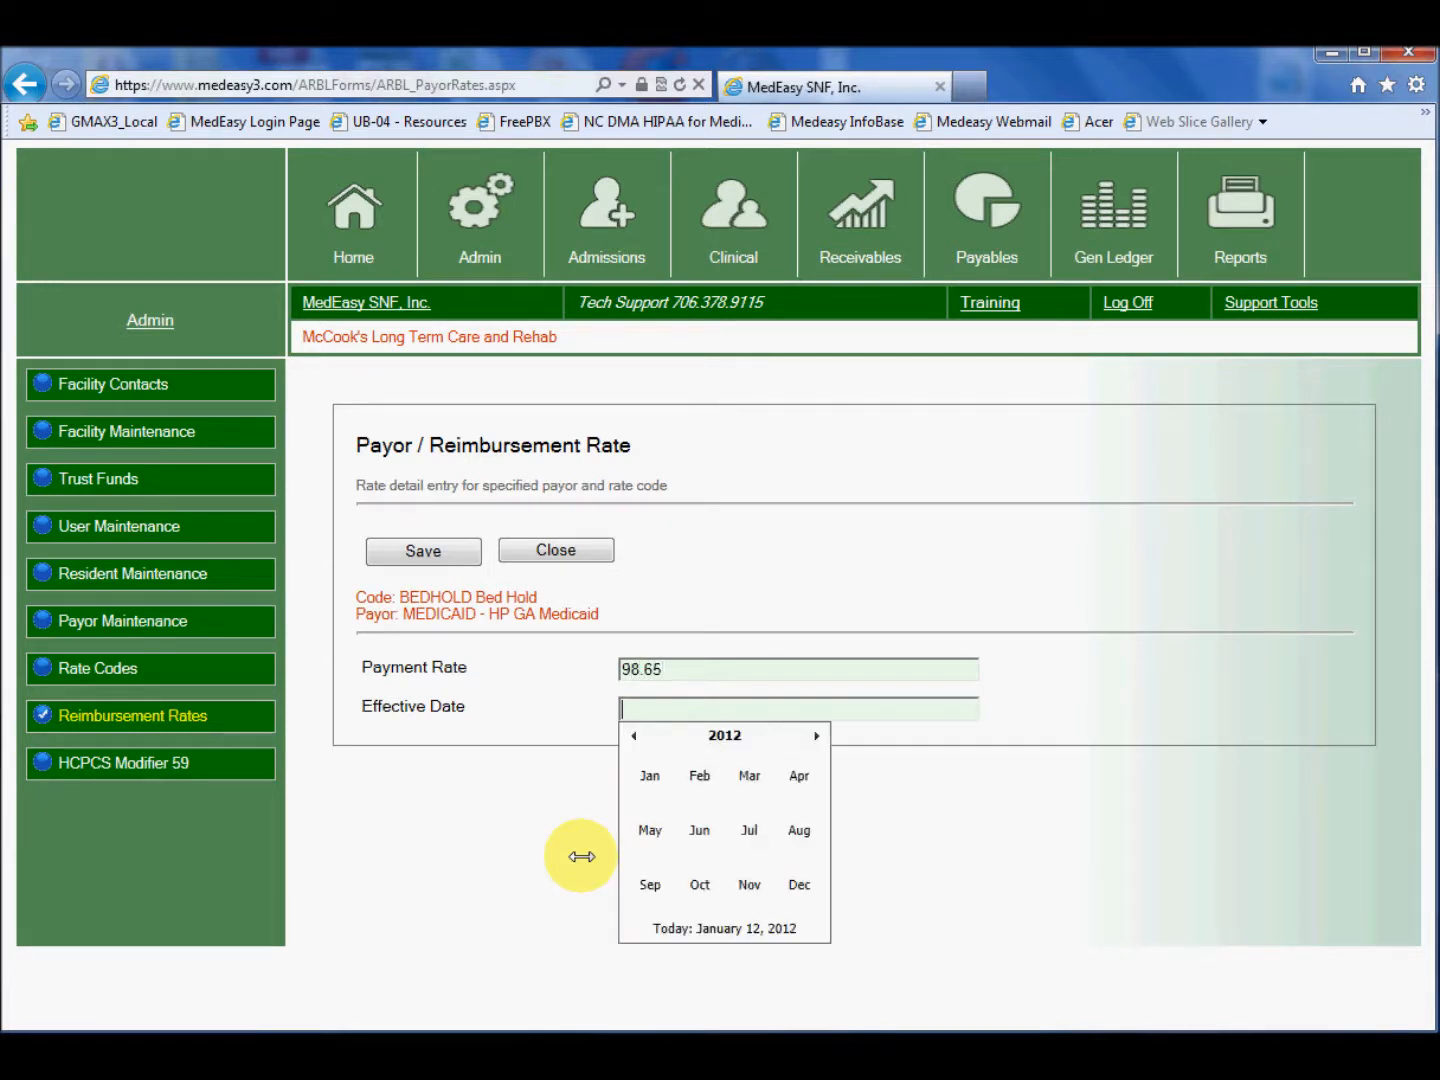
type("10/1/2011")
left_click(431, 550)
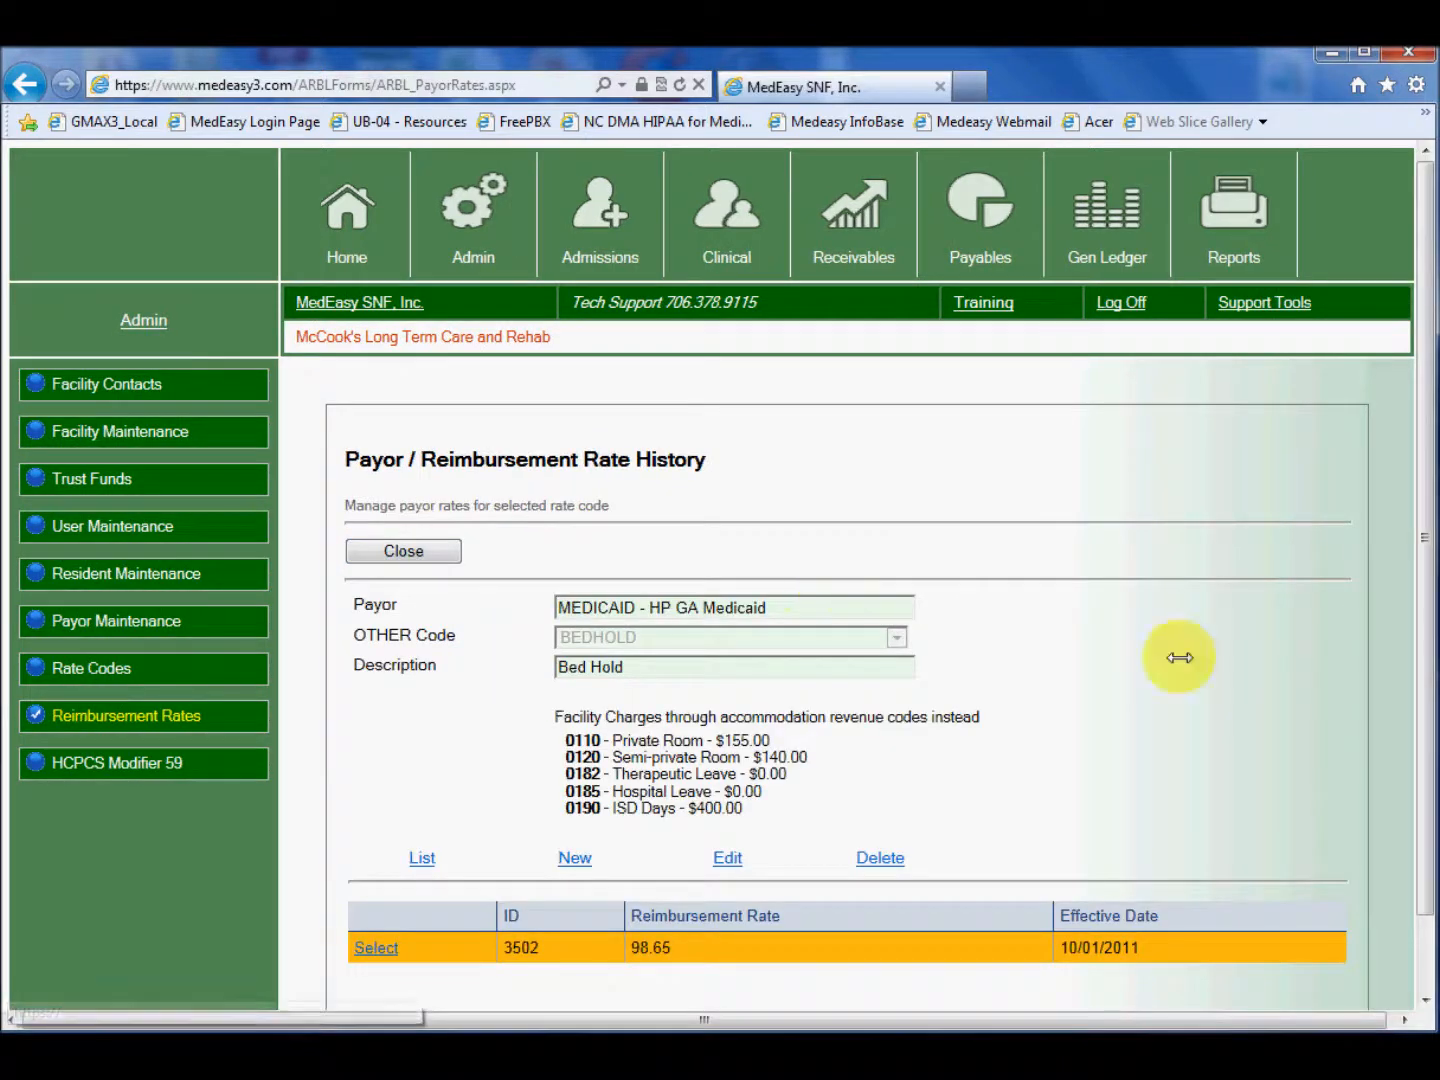
left_click_drag(1417, 553, 1380, 685)
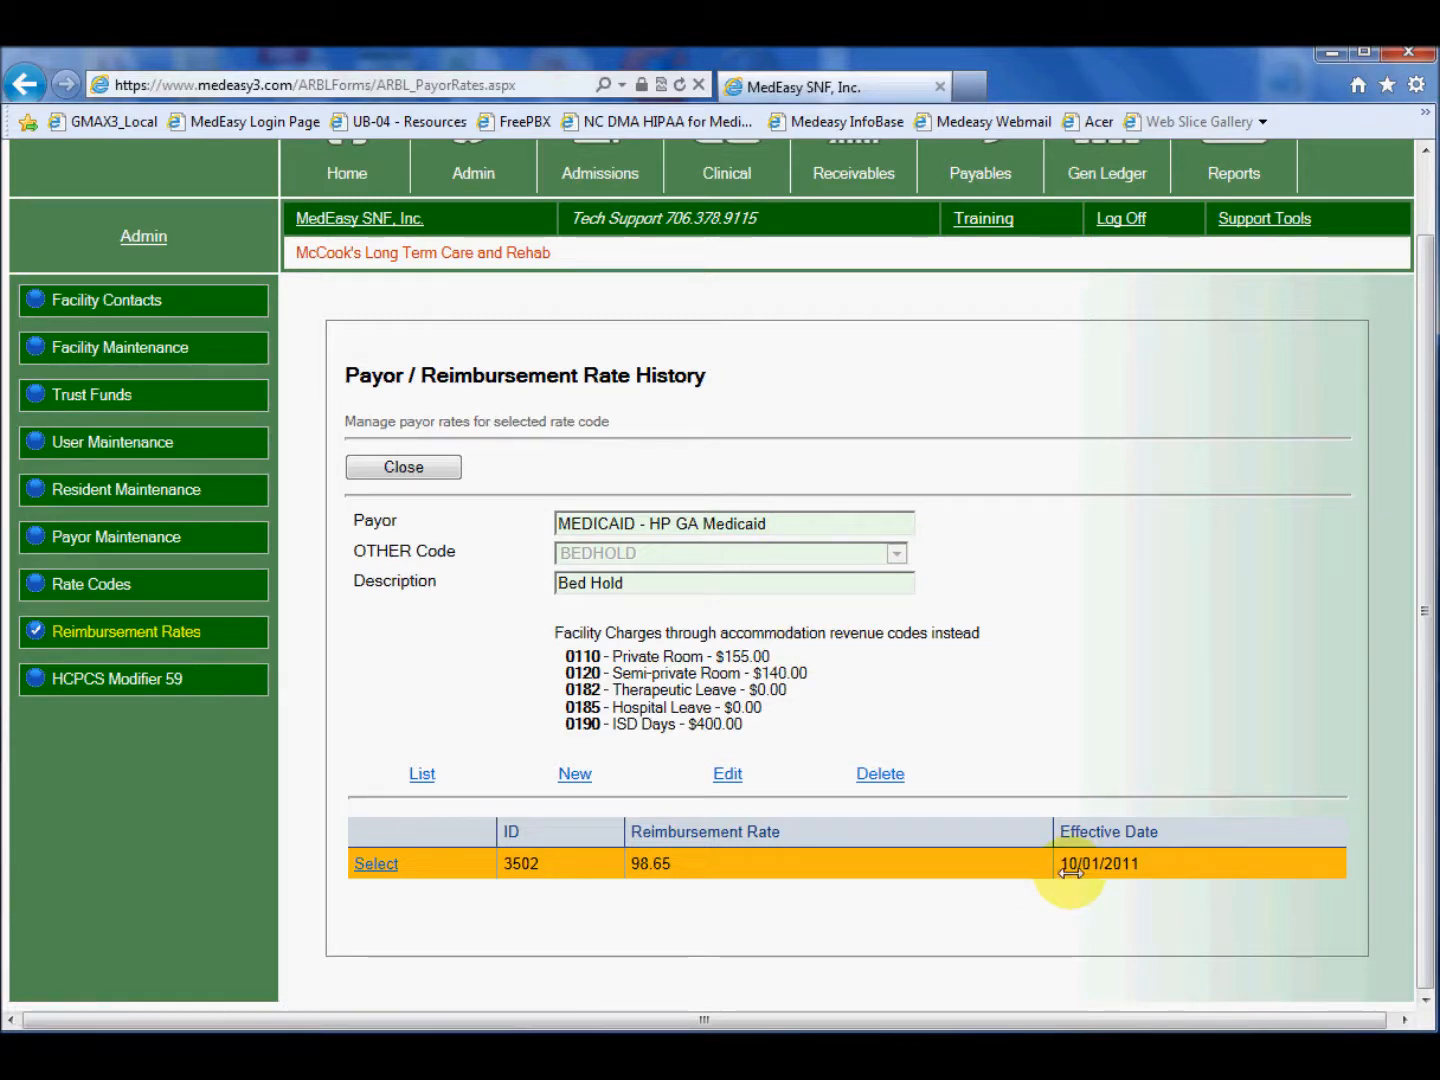
left_click(433, 467)
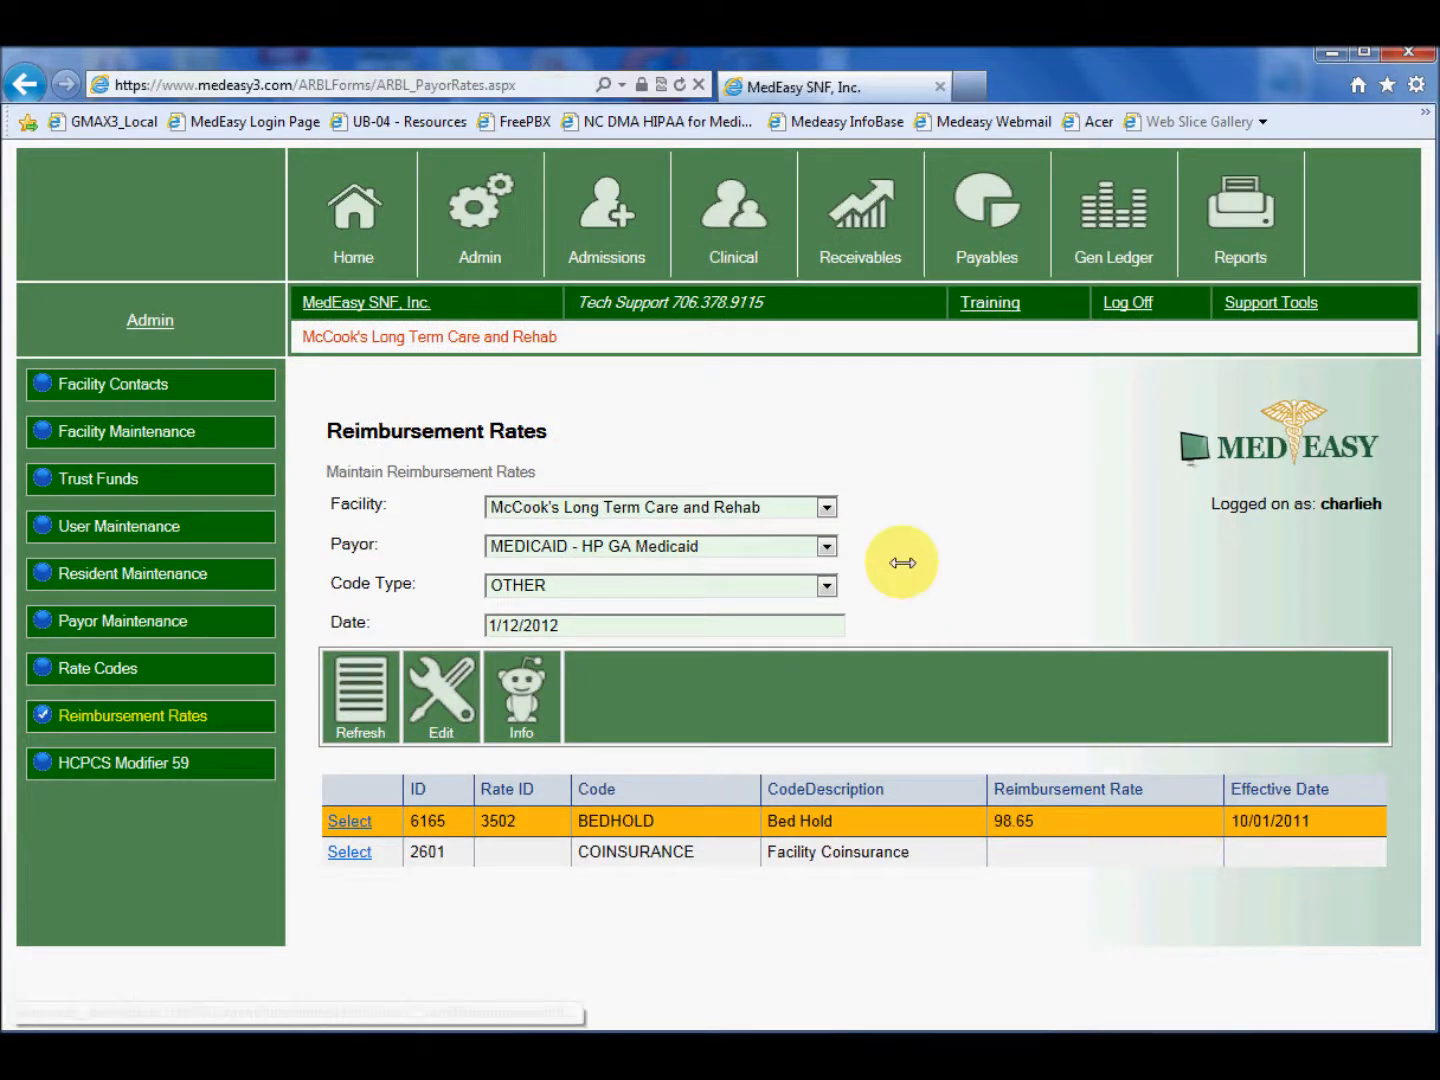
- Review the OTHER code rates by payor, switching to MEDICARE - WPS (Legacy Part A), MEDICAID - HP GA Medicaid and OTHER - Bart's Mutual
left_click(829, 543)
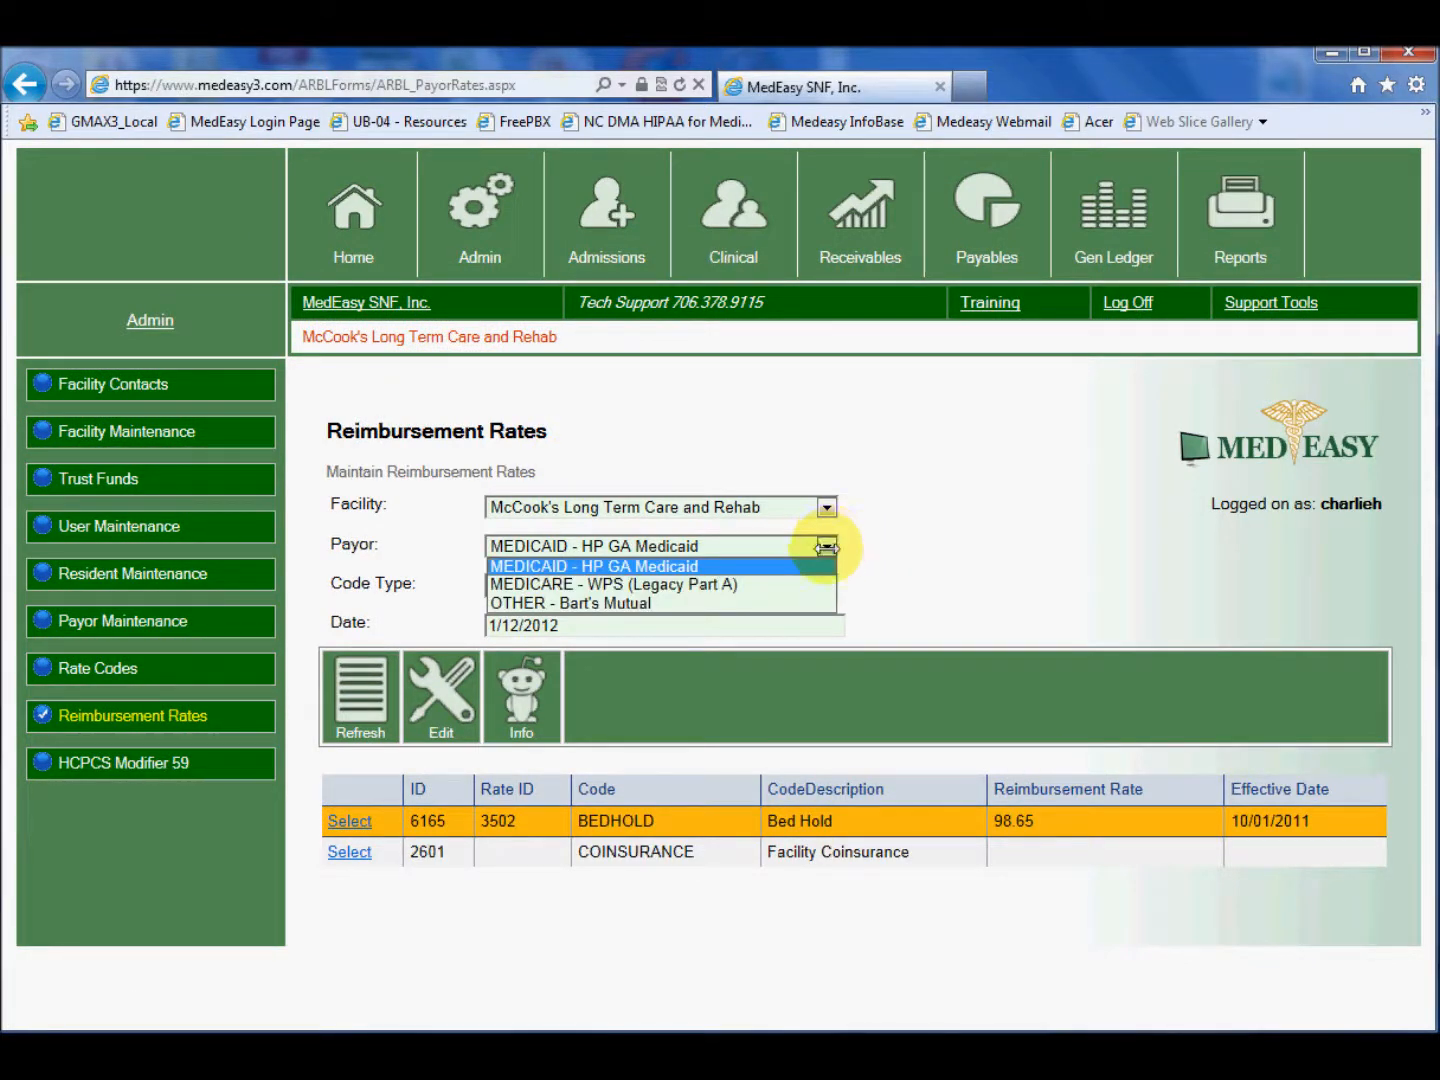
left_click(780, 582)
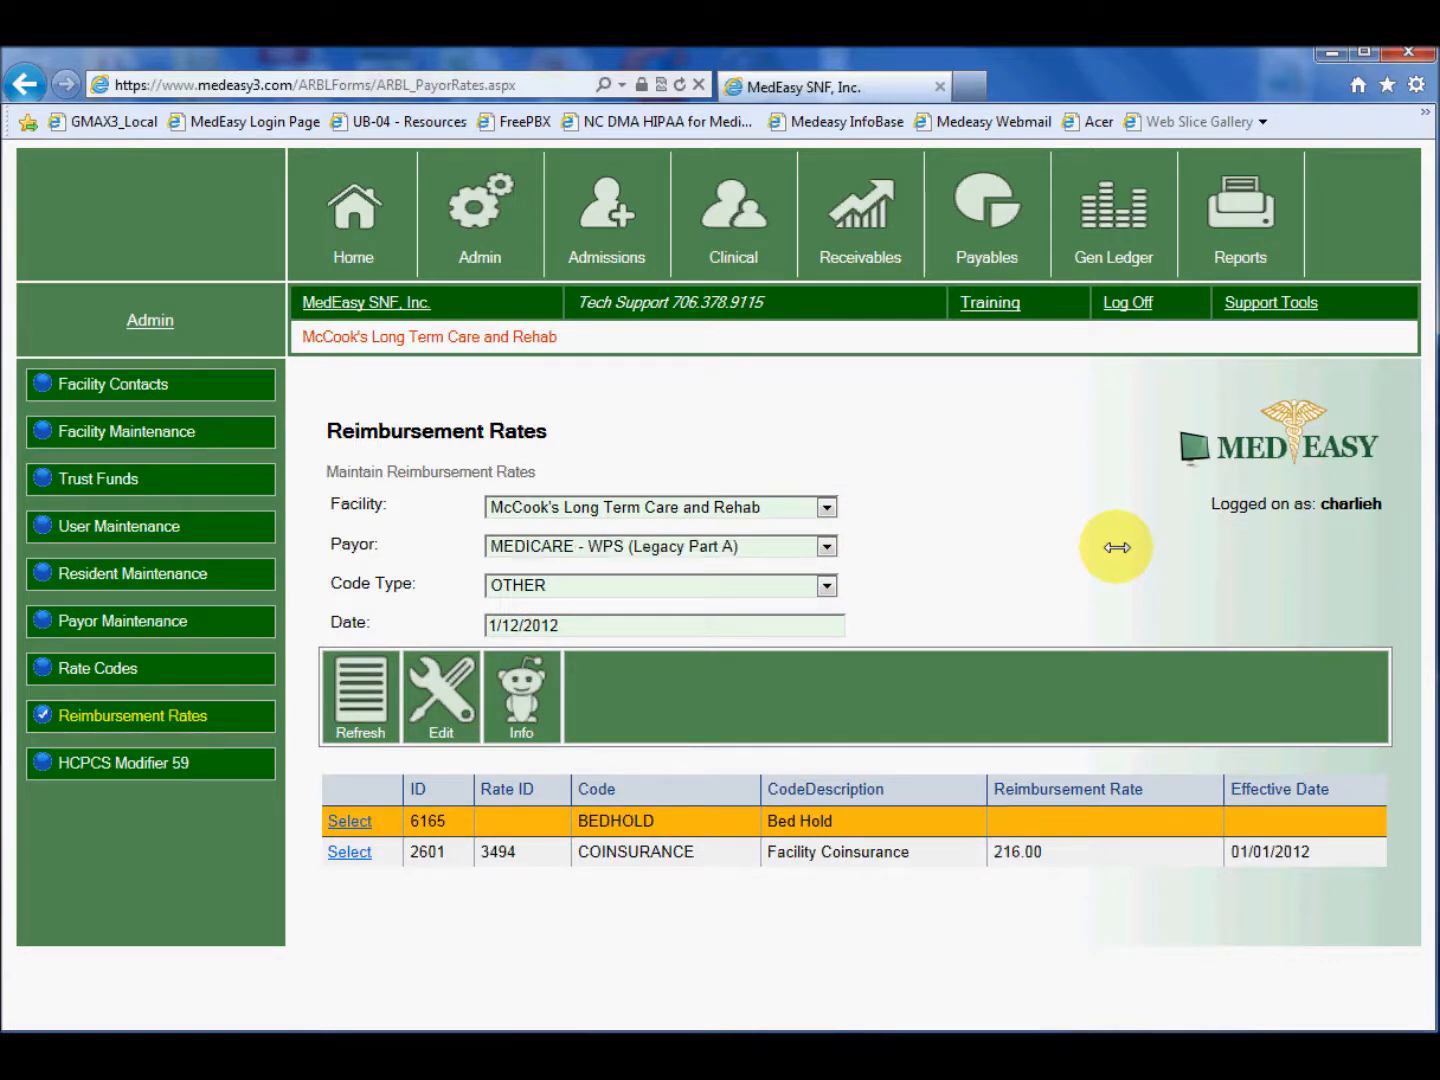
left_click(820, 546)
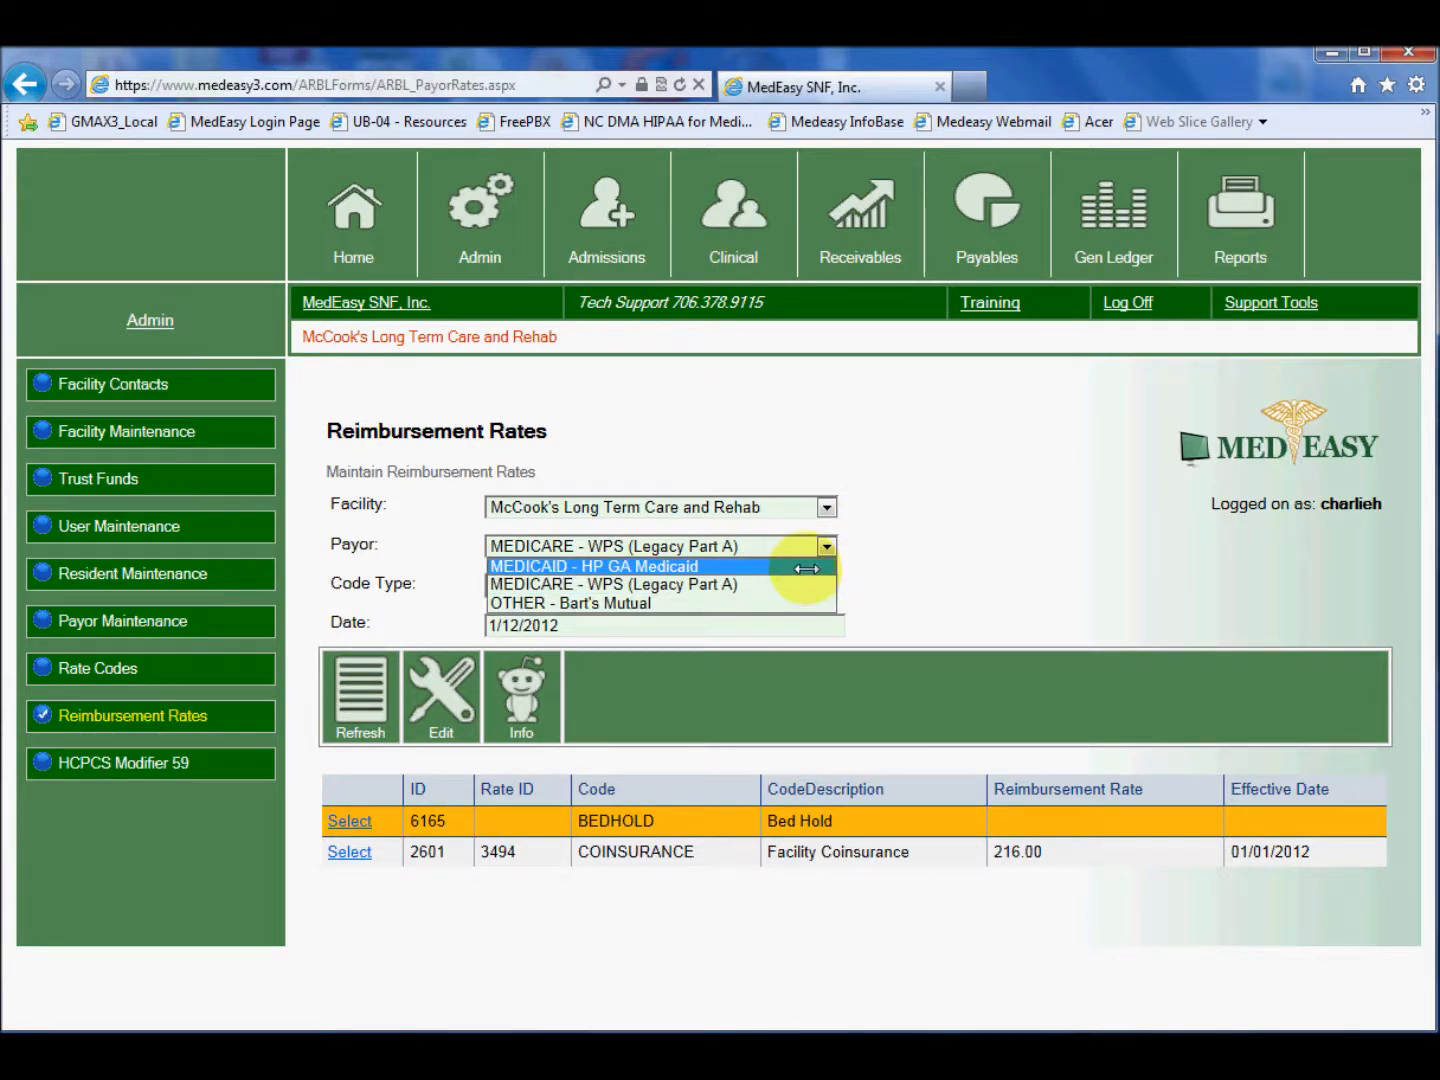
left_click(812, 566)
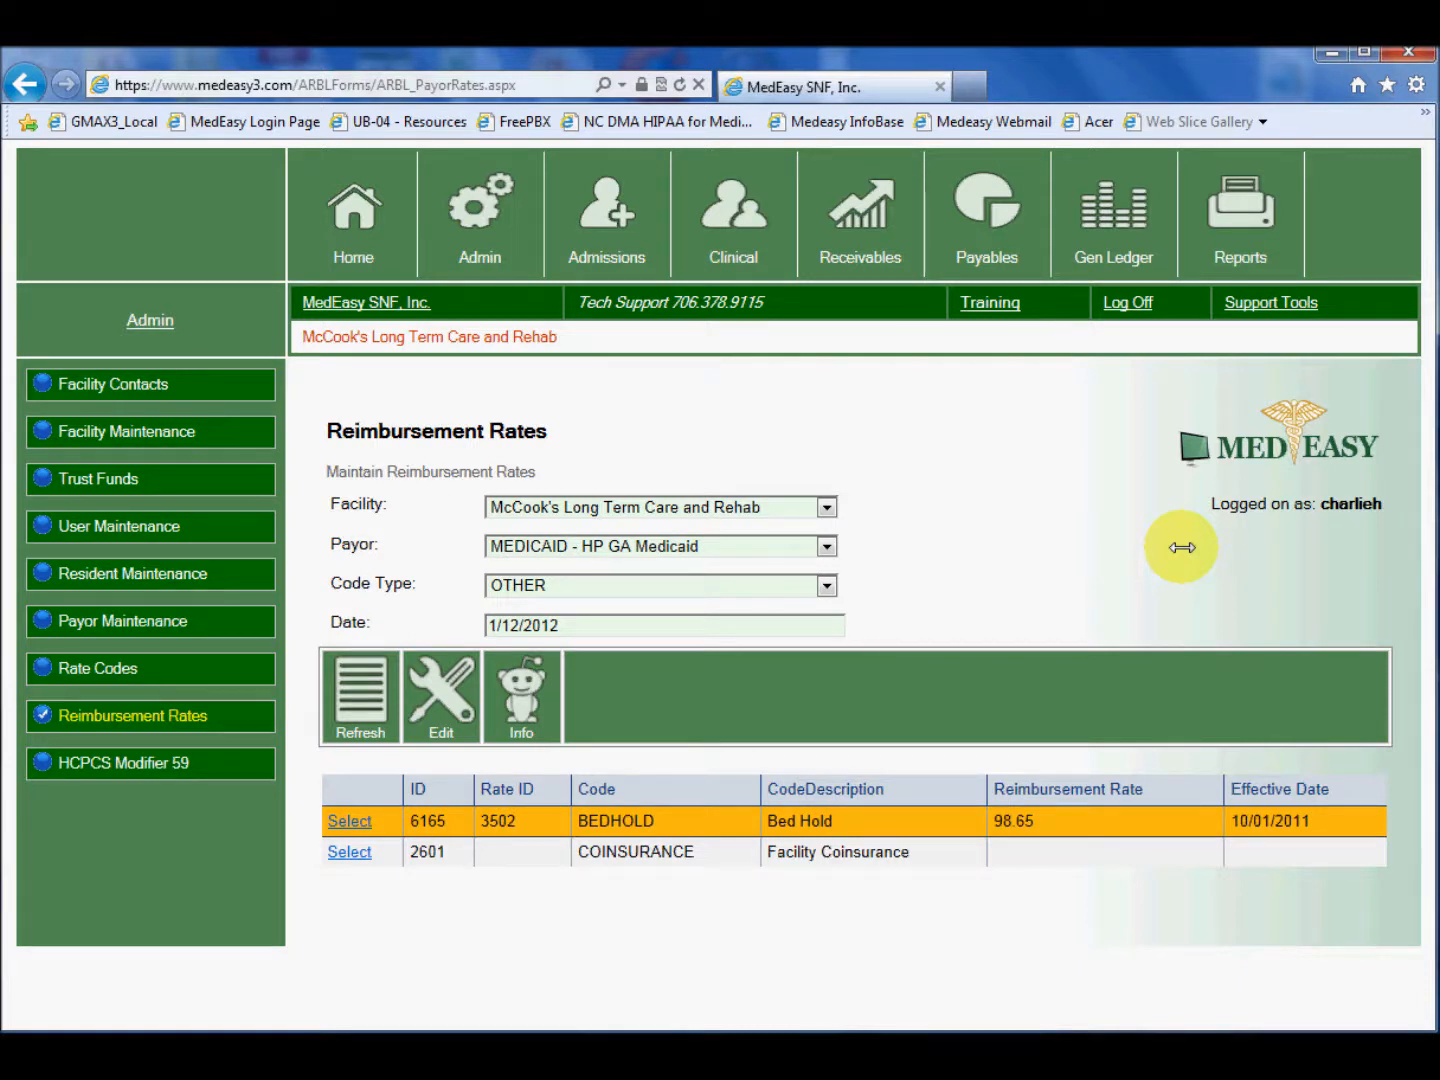
left_click(826, 584)
left_click(826, 584)
left_click(826, 546)
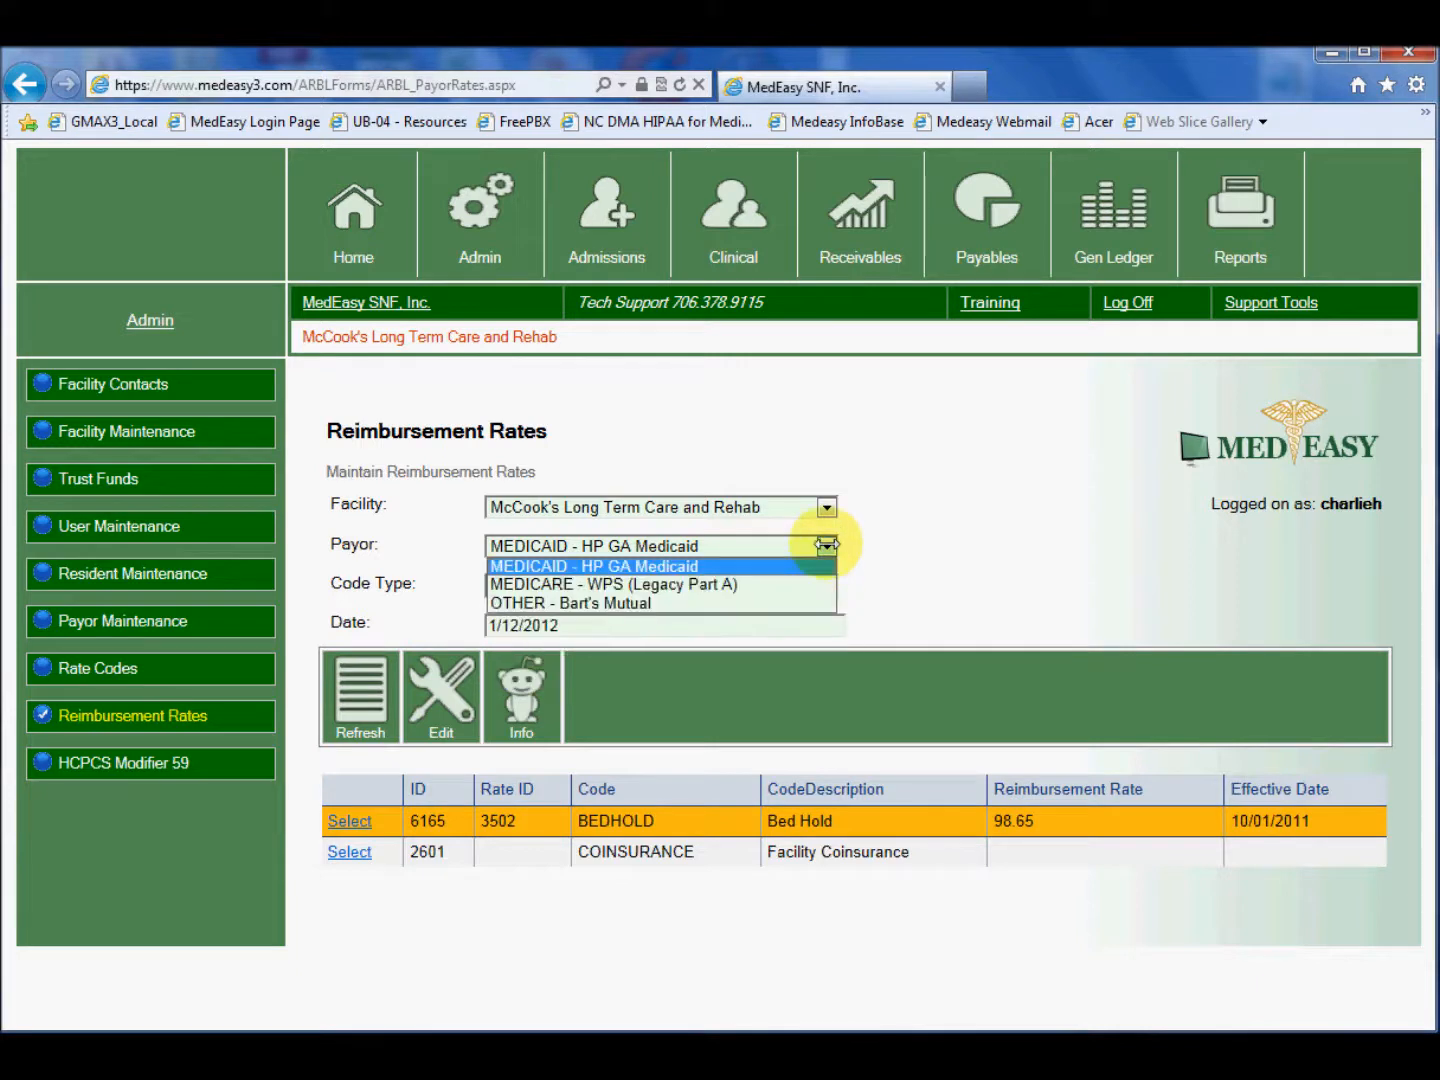
left_click(735, 599)
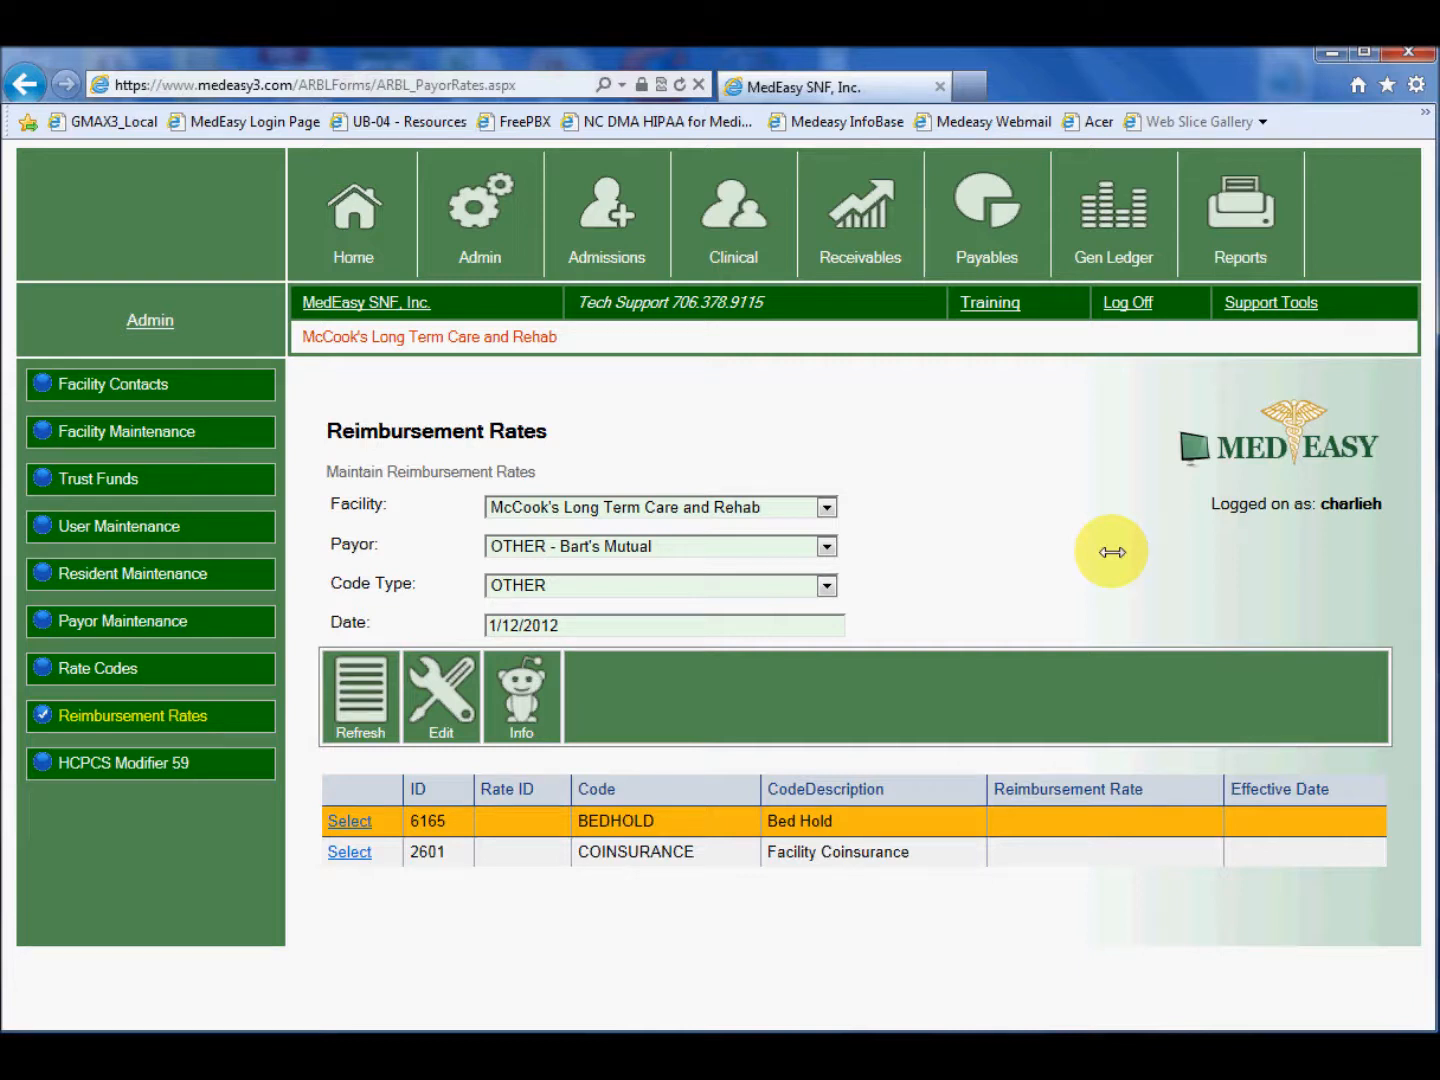
- Switch the payor to MEDICARE - WPS (Legacy Part A) and review its rates under the RUG, REVENUE and OTHER code types
left_click(826, 546)
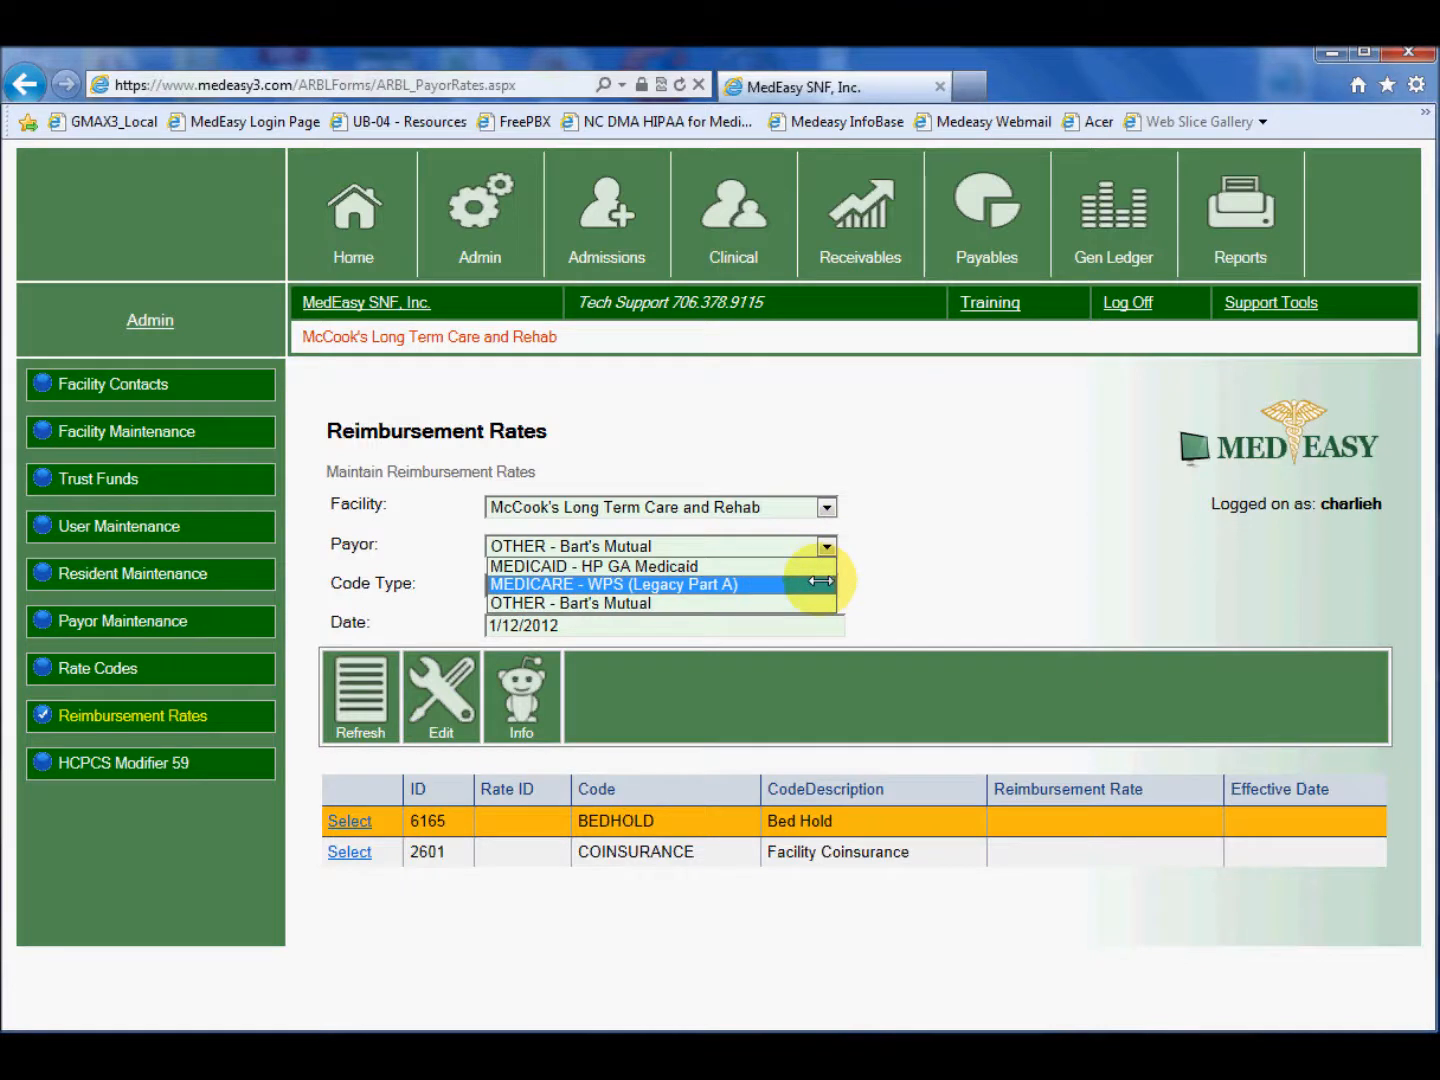
left_click(820, 580)
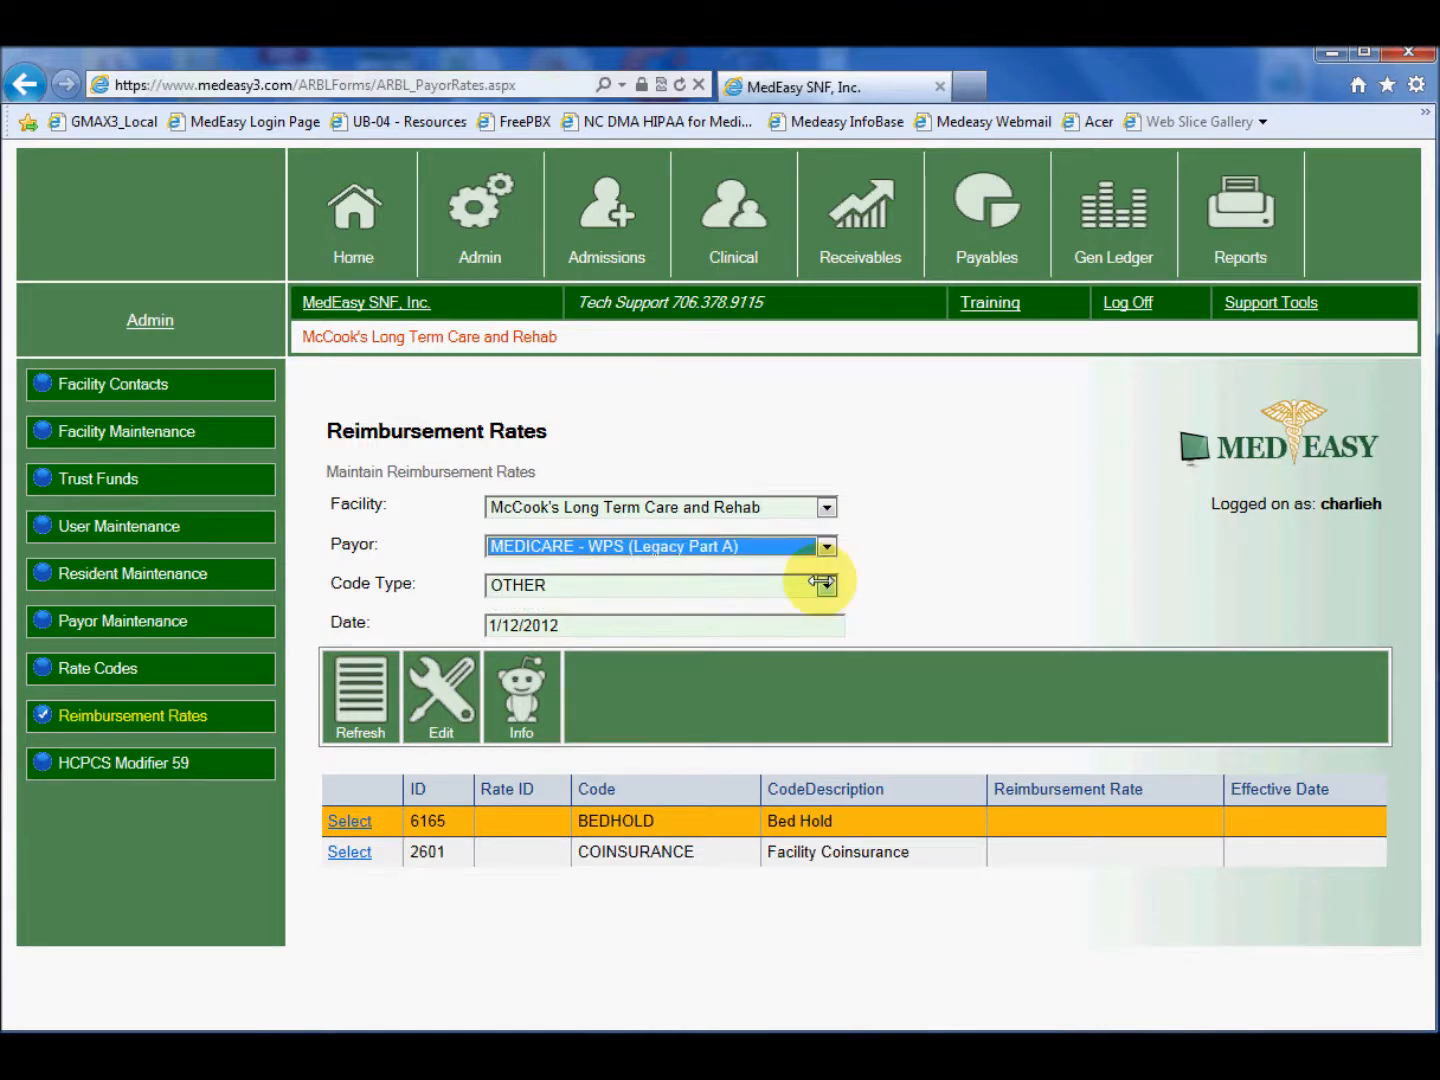
left_click(825, 585)
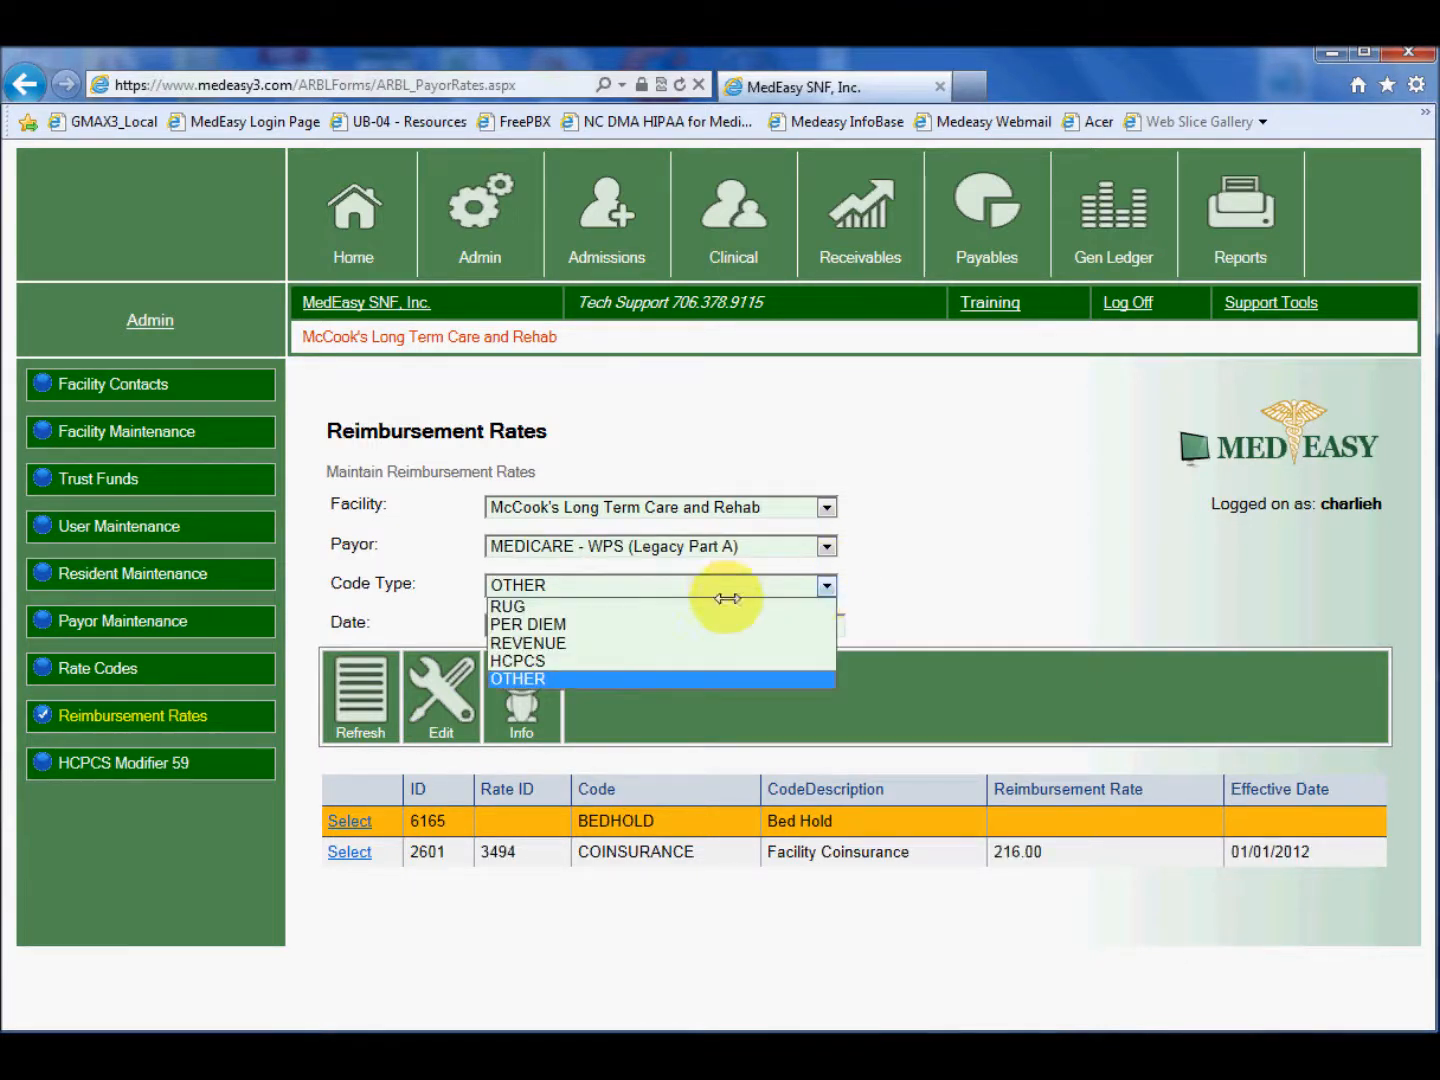
left_click(588, 608)
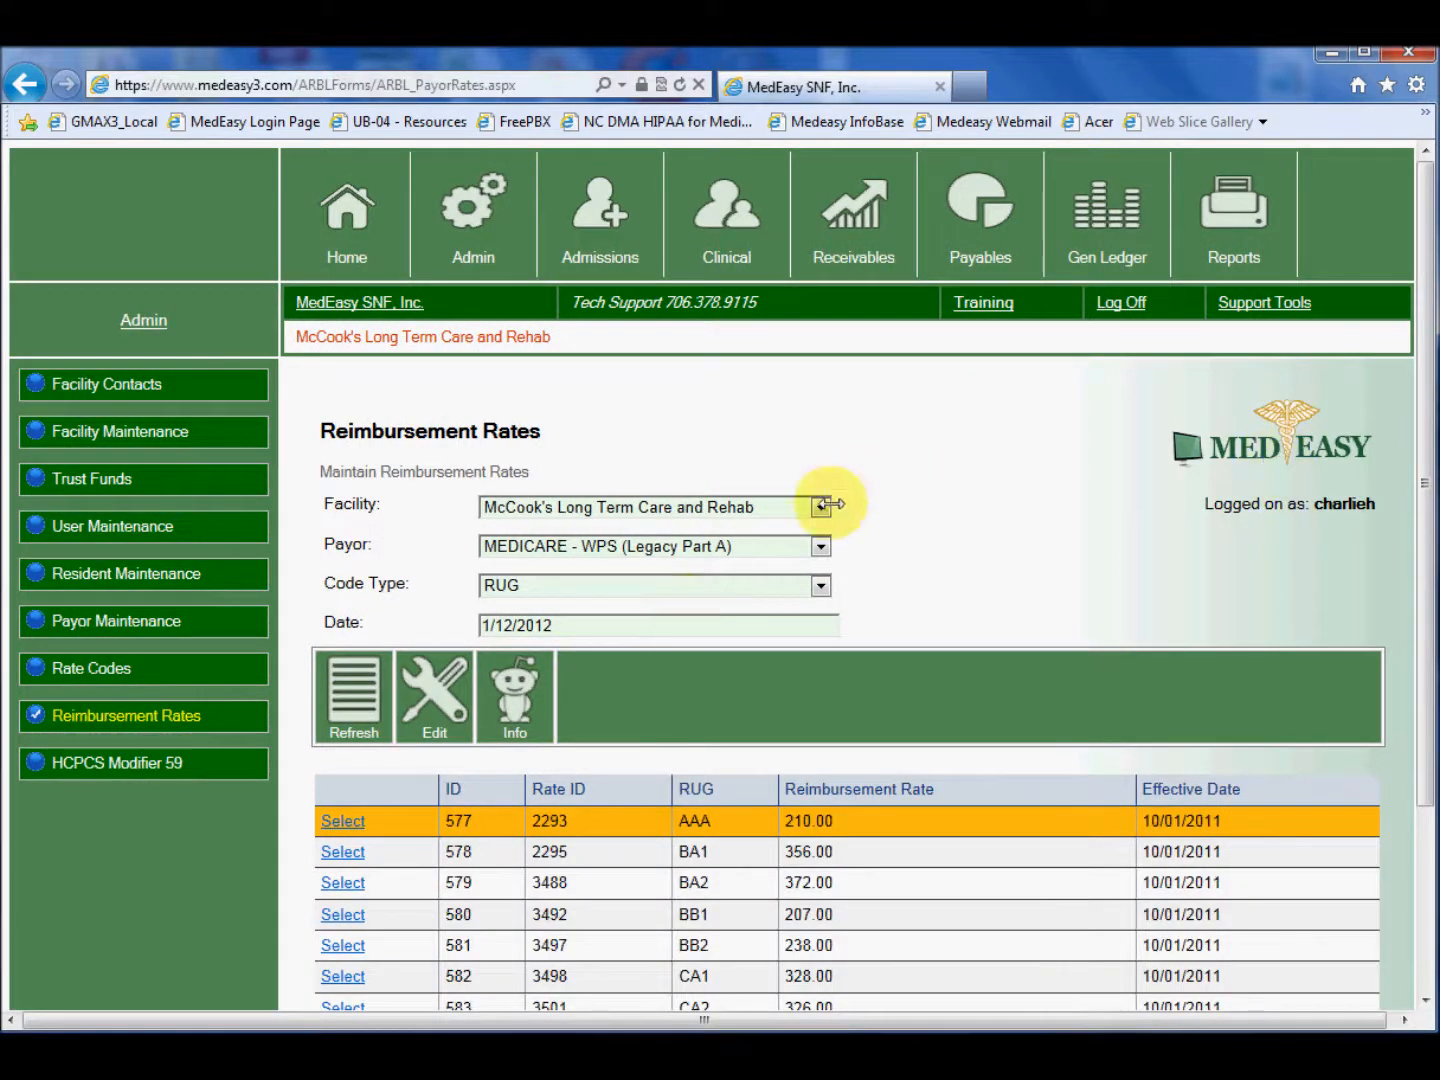
left_click(818, 586)
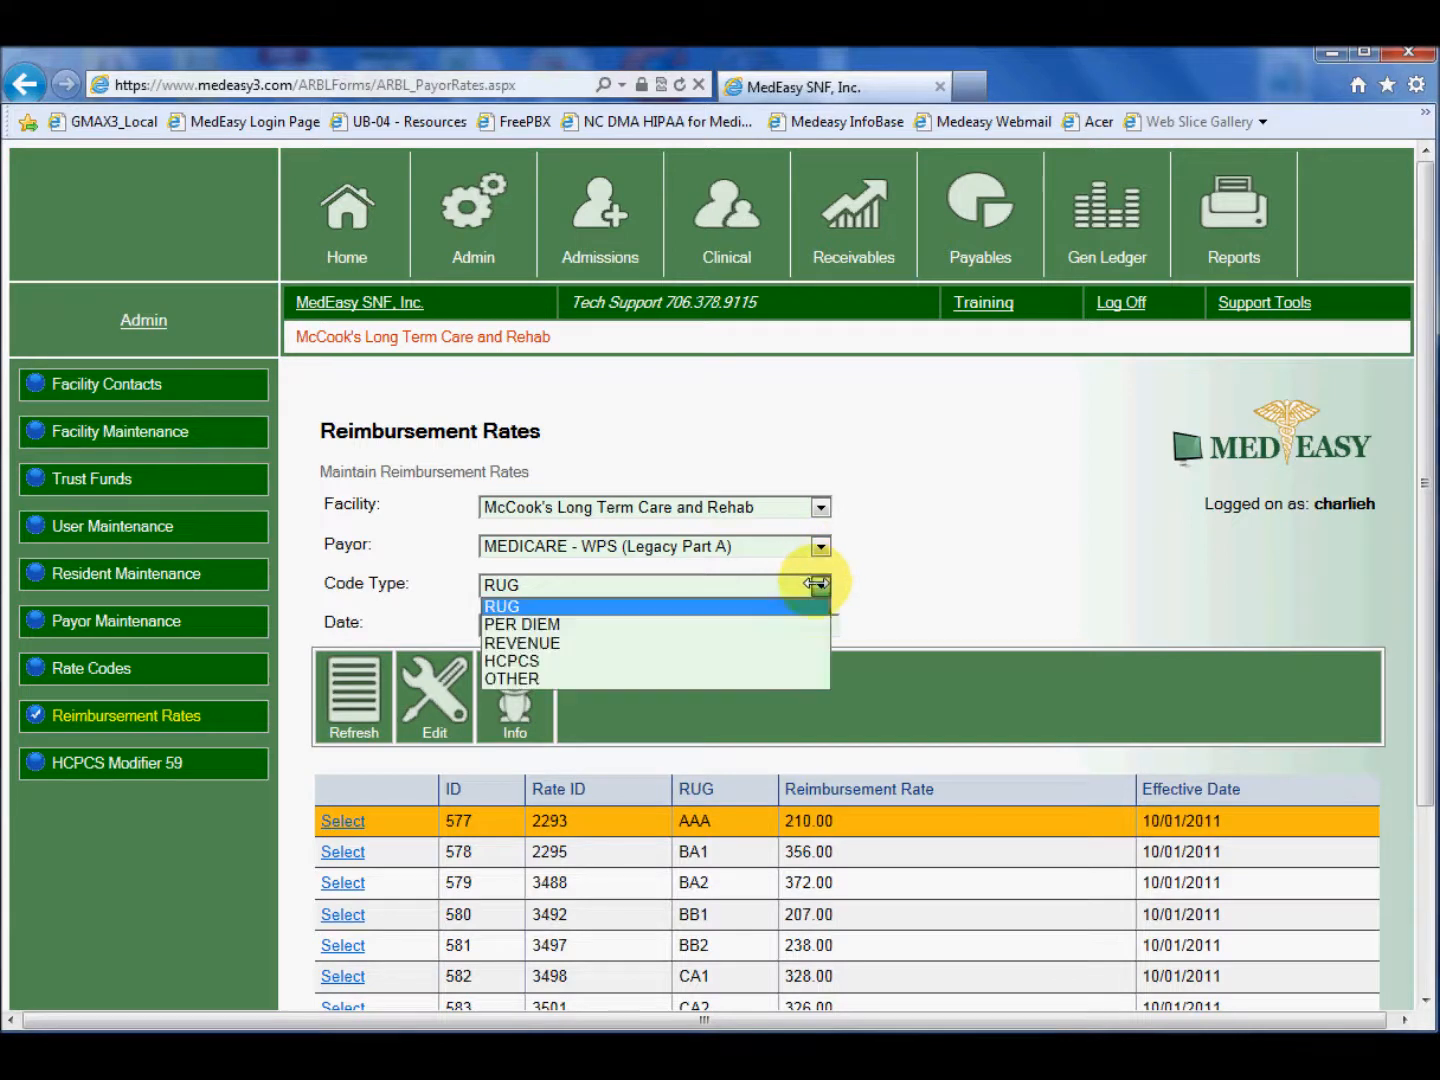
left_click(567, 644)
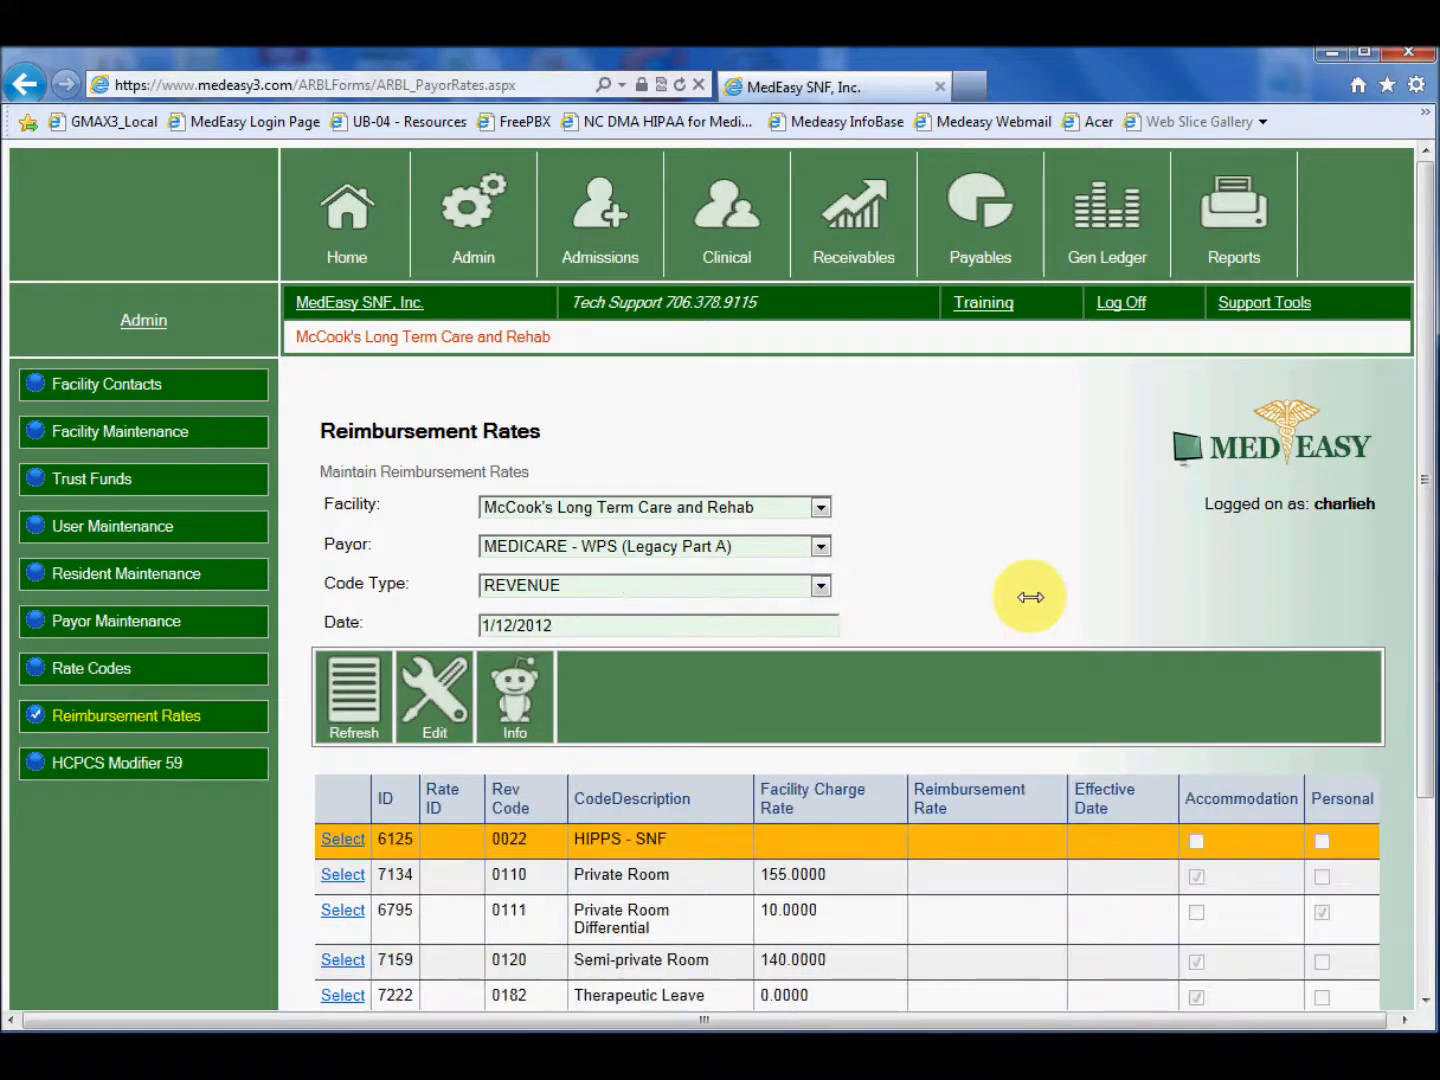
left_click(821, 585)
left_click(651, 679)
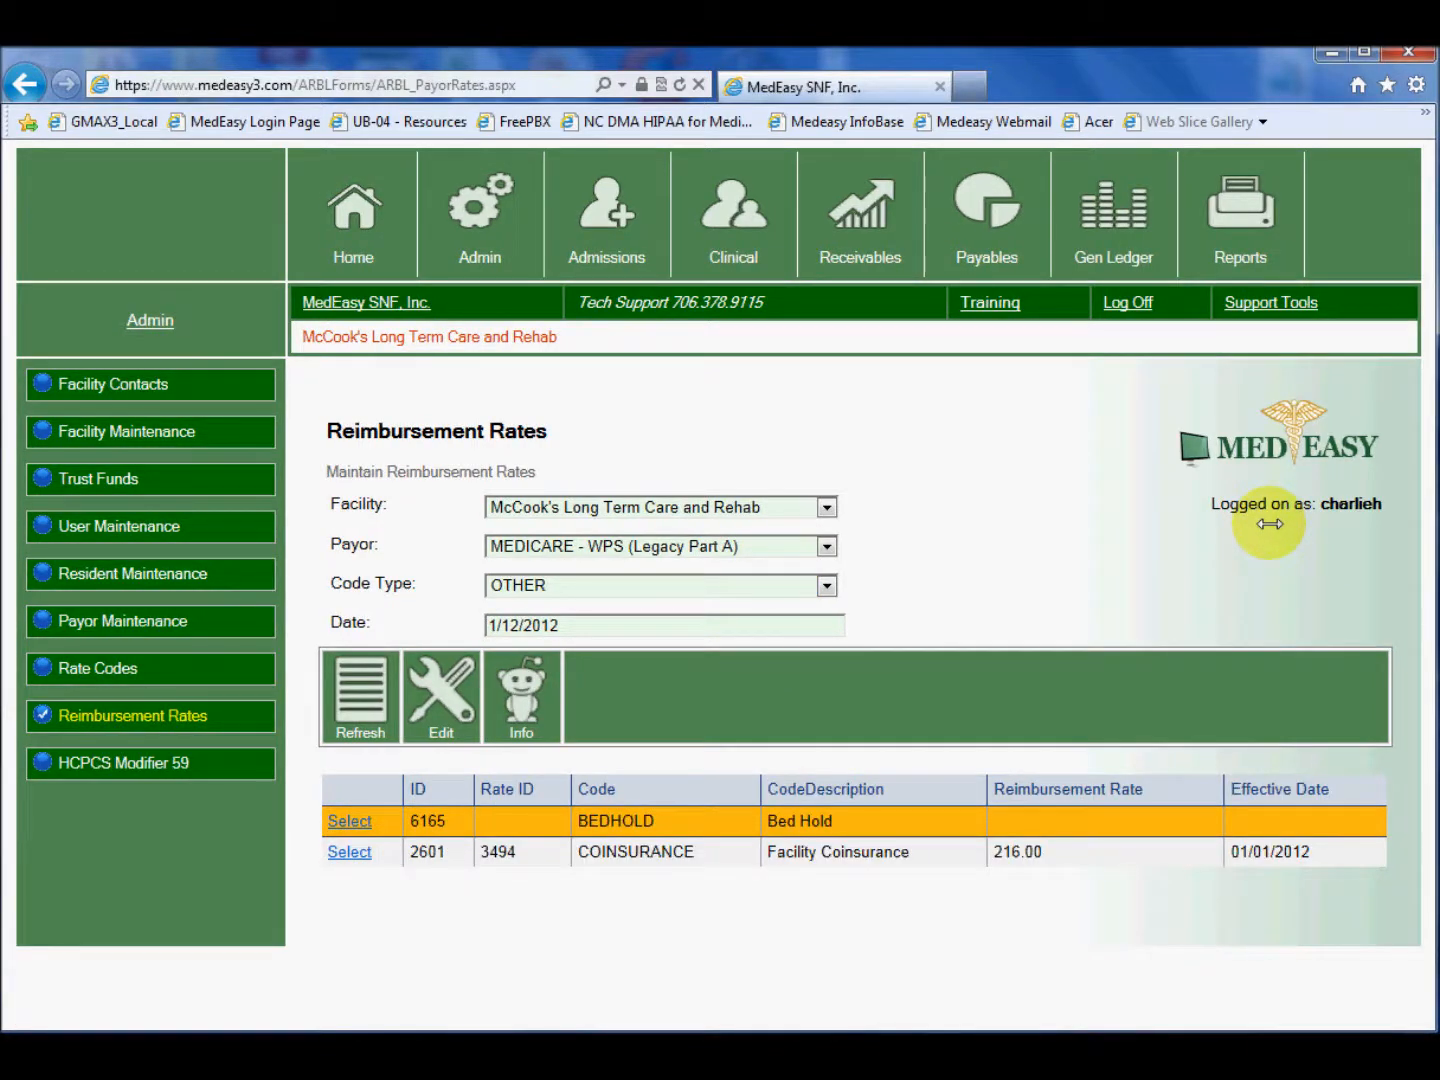
- Switch the payor to MEDICAID - HP GA Medicaid and review its rates under the PER DIEM, REVENUE and HCPCS code types
left_click(826, 545)
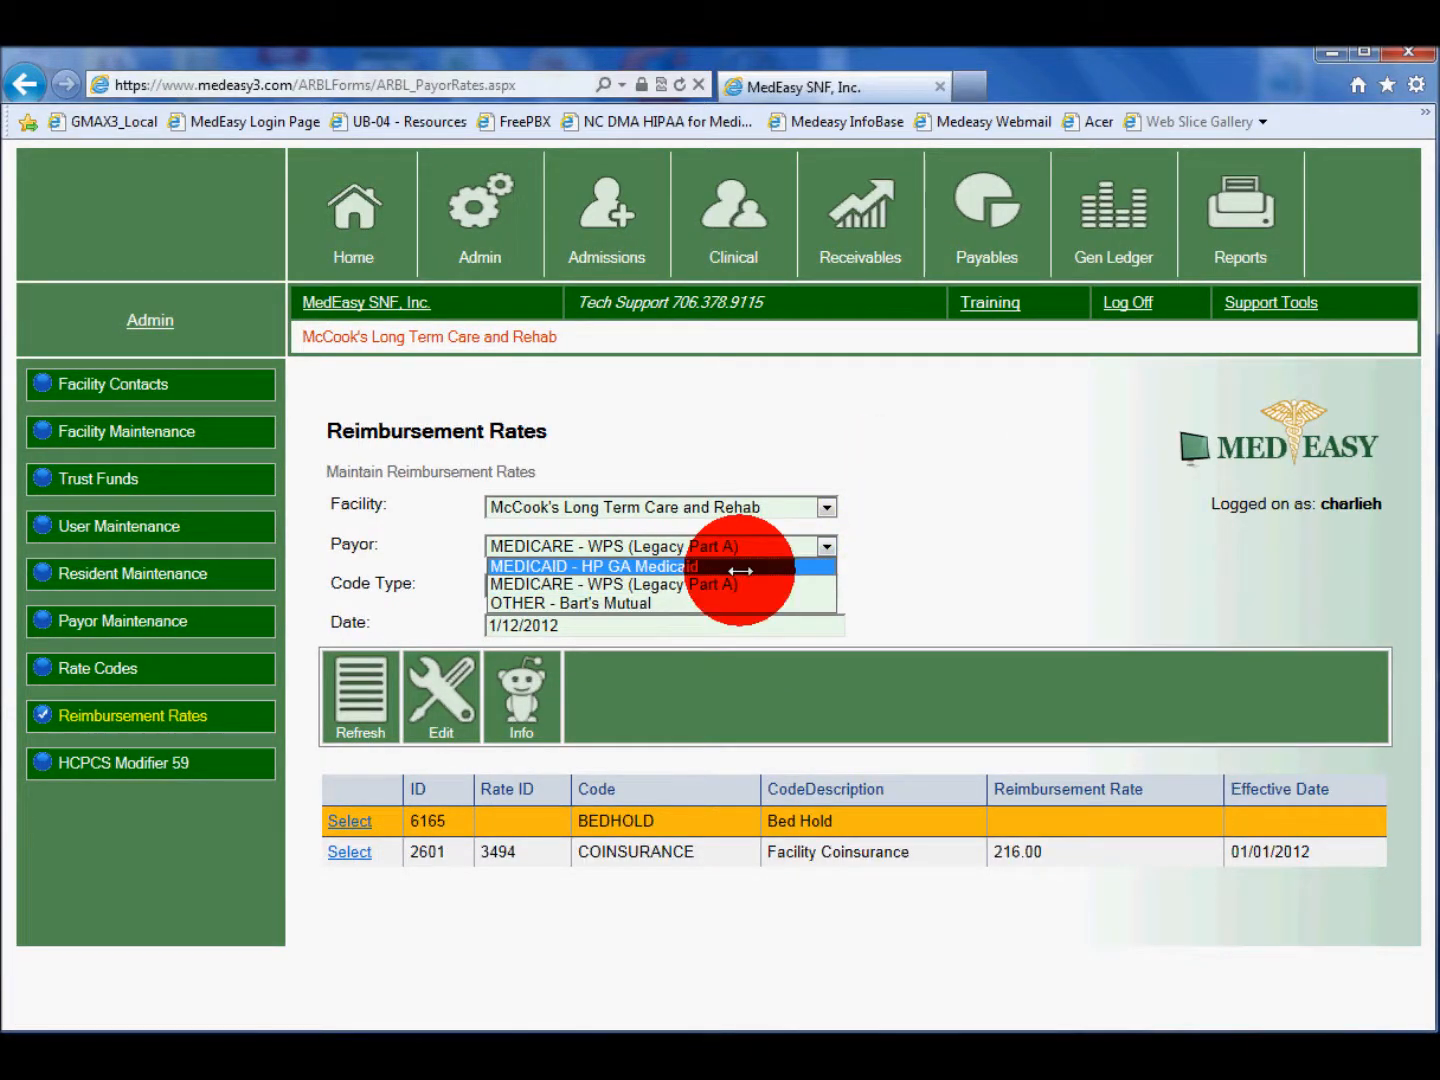
left_click(740, 567)
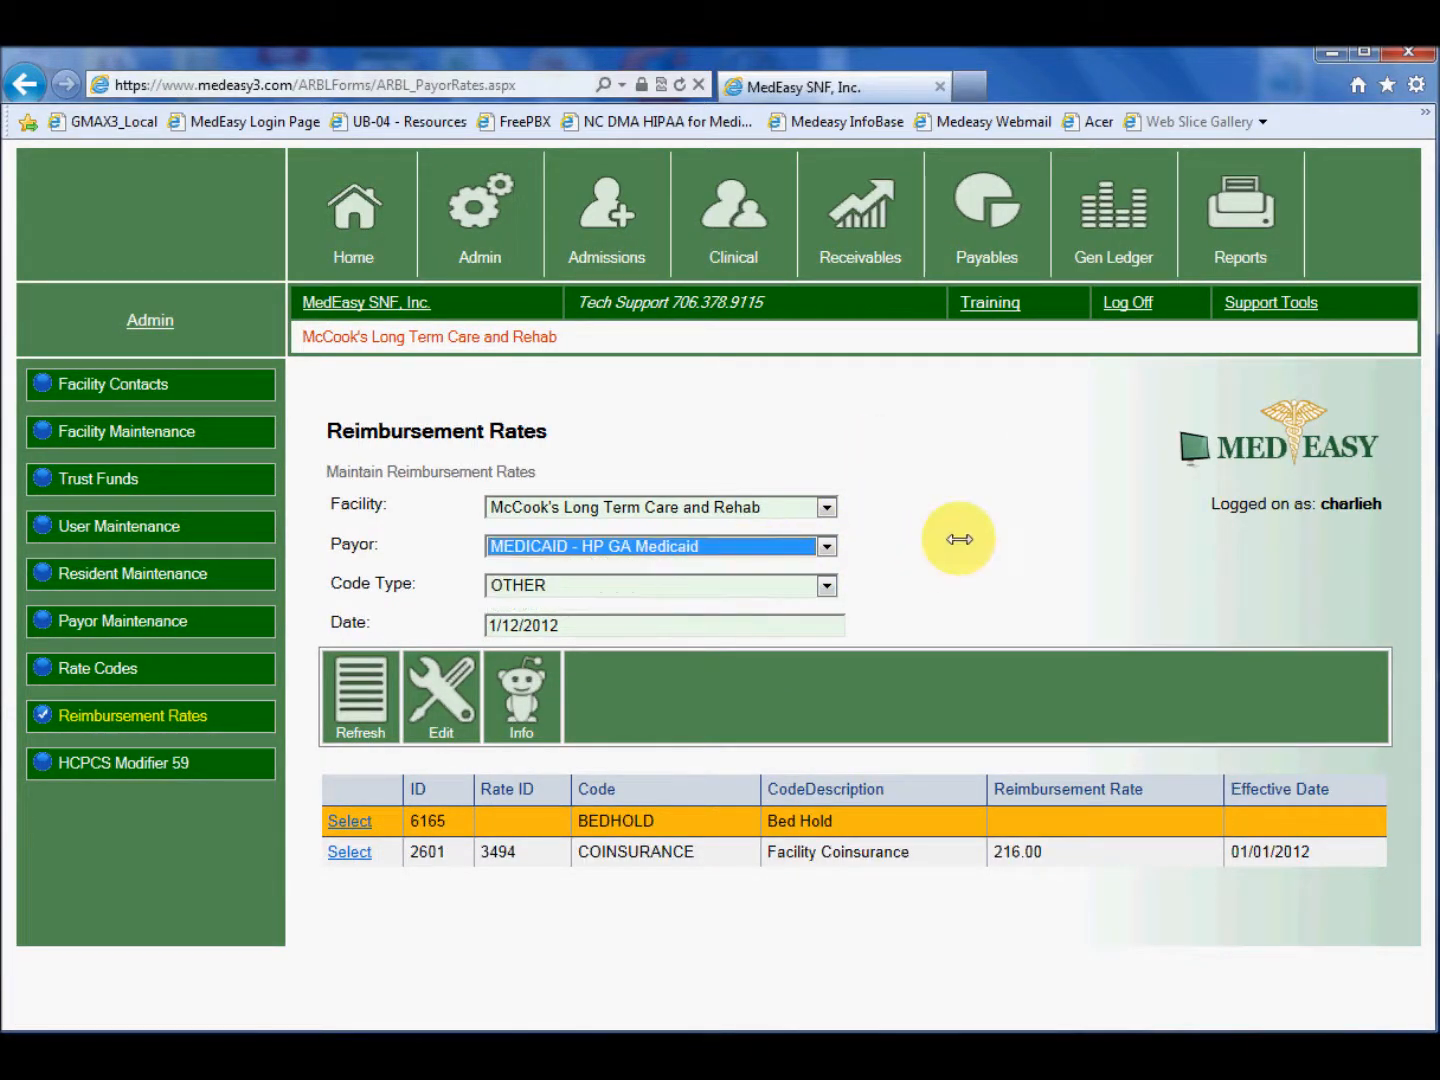
left_click(825, 587)
left_click(706, 623)
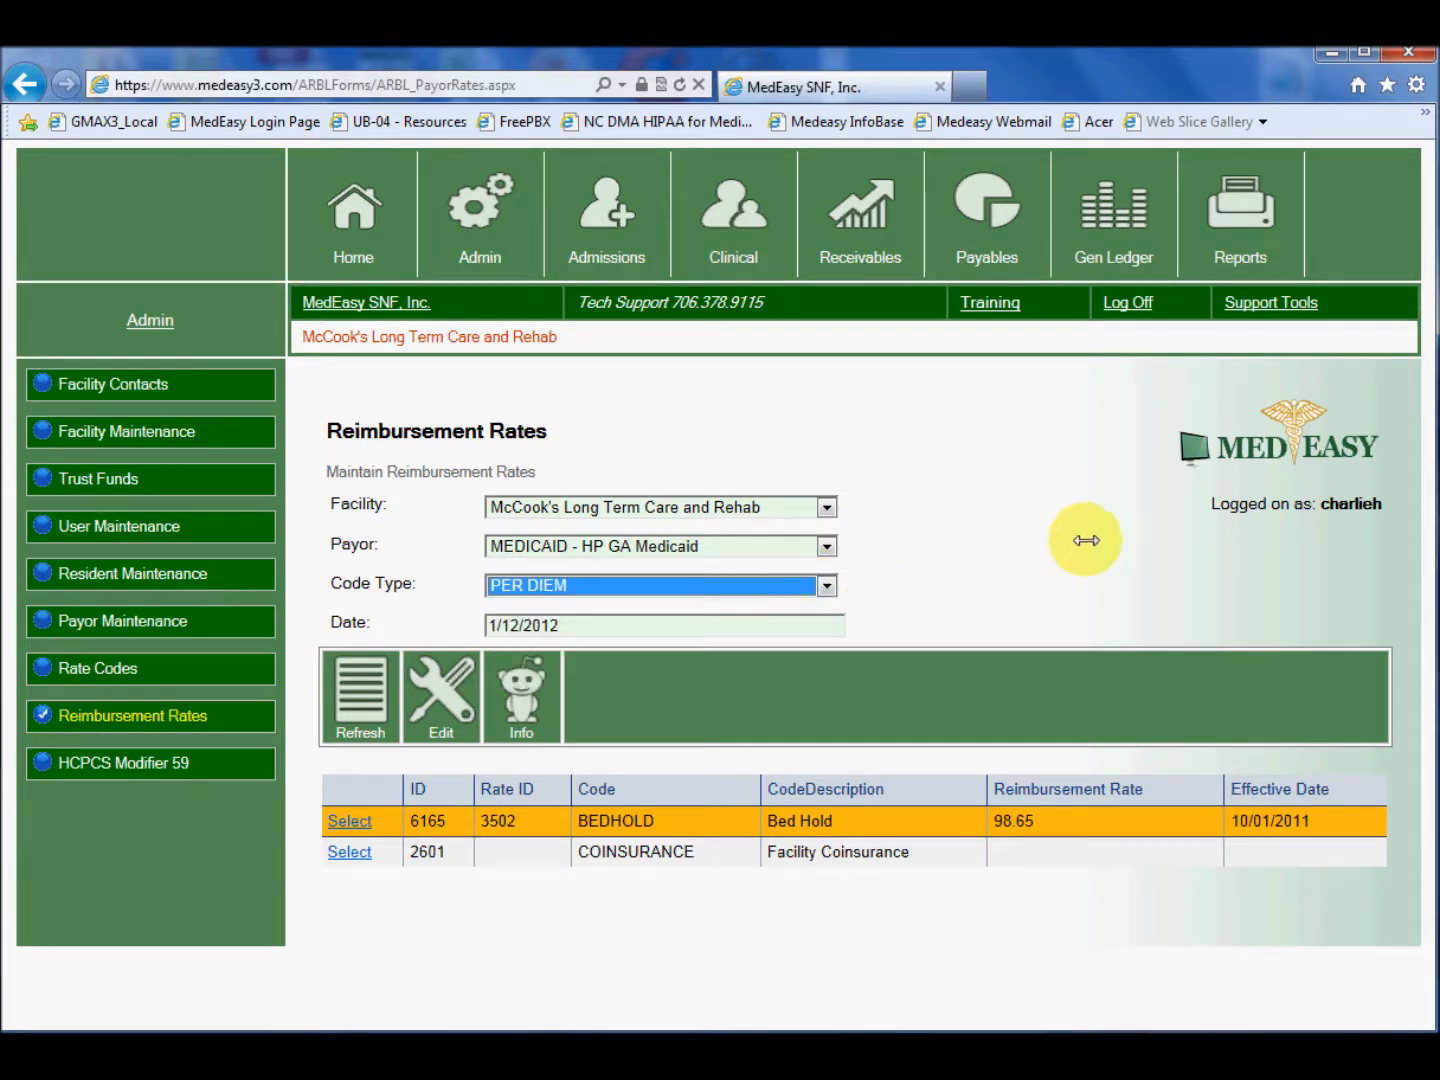
left_click(826, 586)
left_click(585, 644)
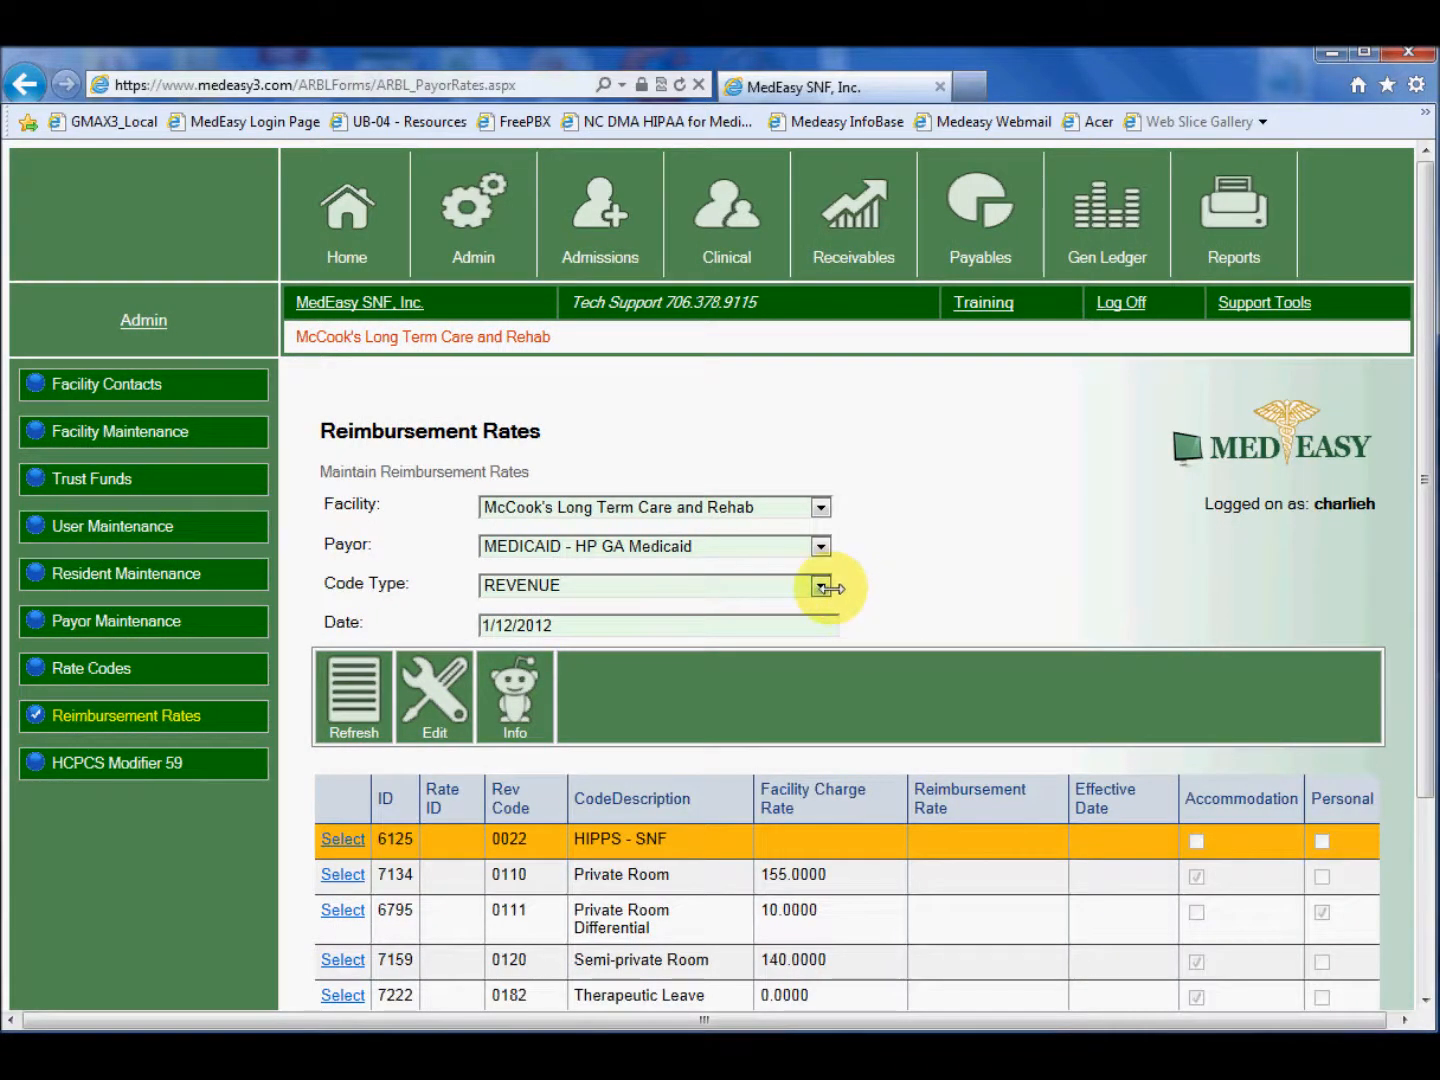
left_click(830, 588)
left_click(820, 586)
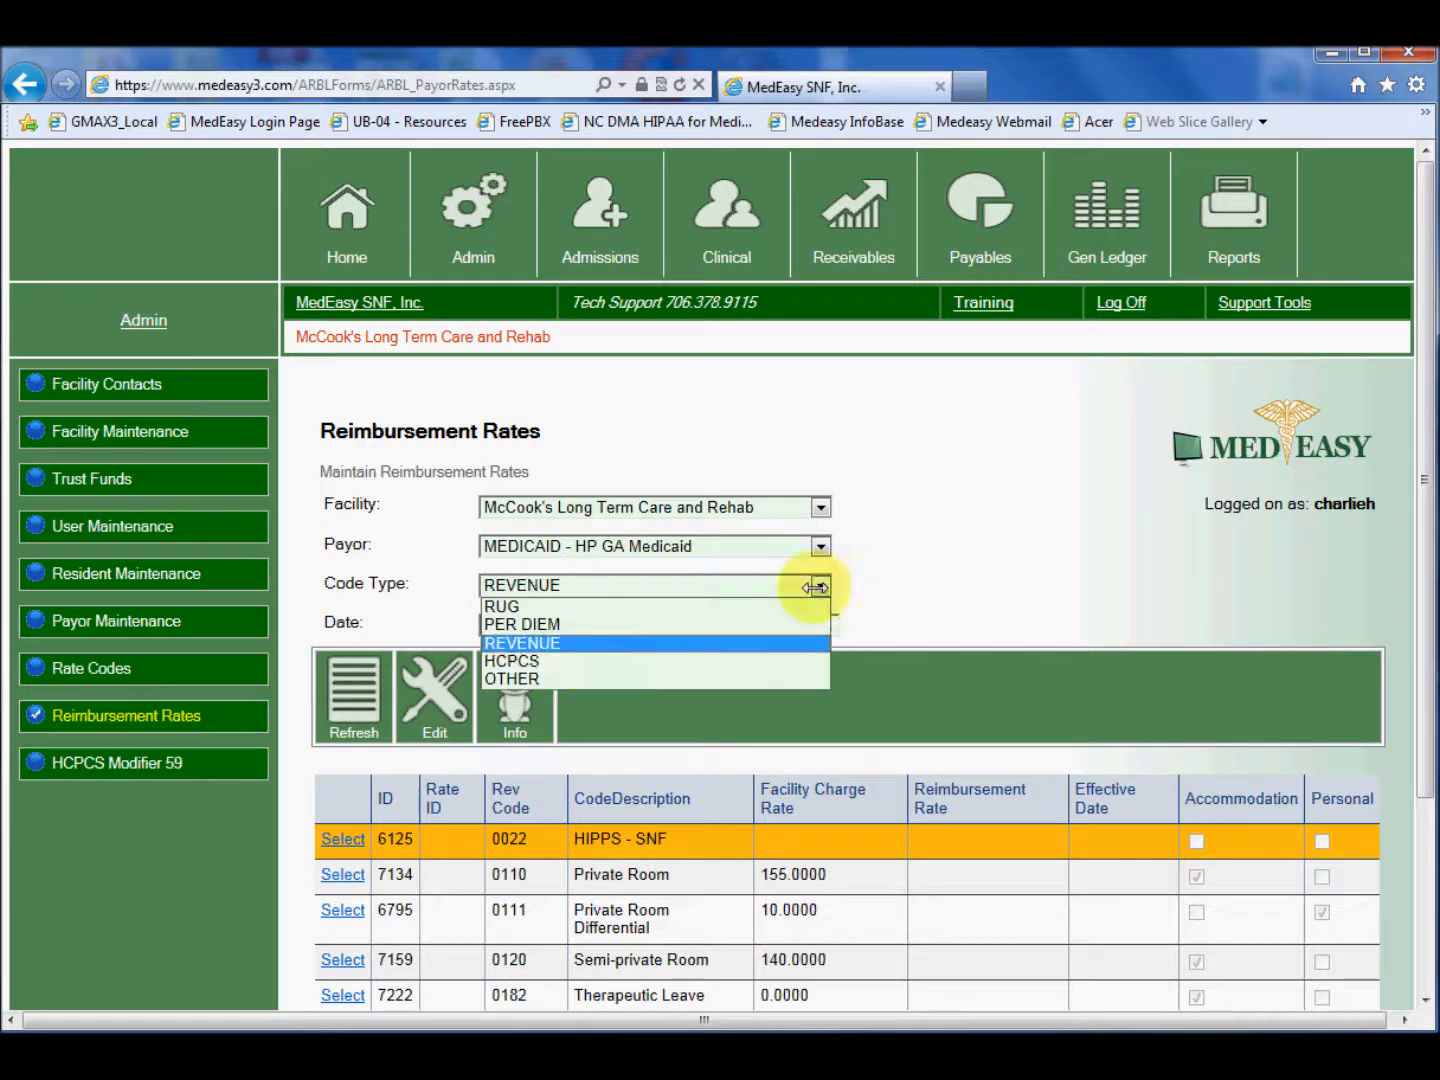
left_click(589, 661)
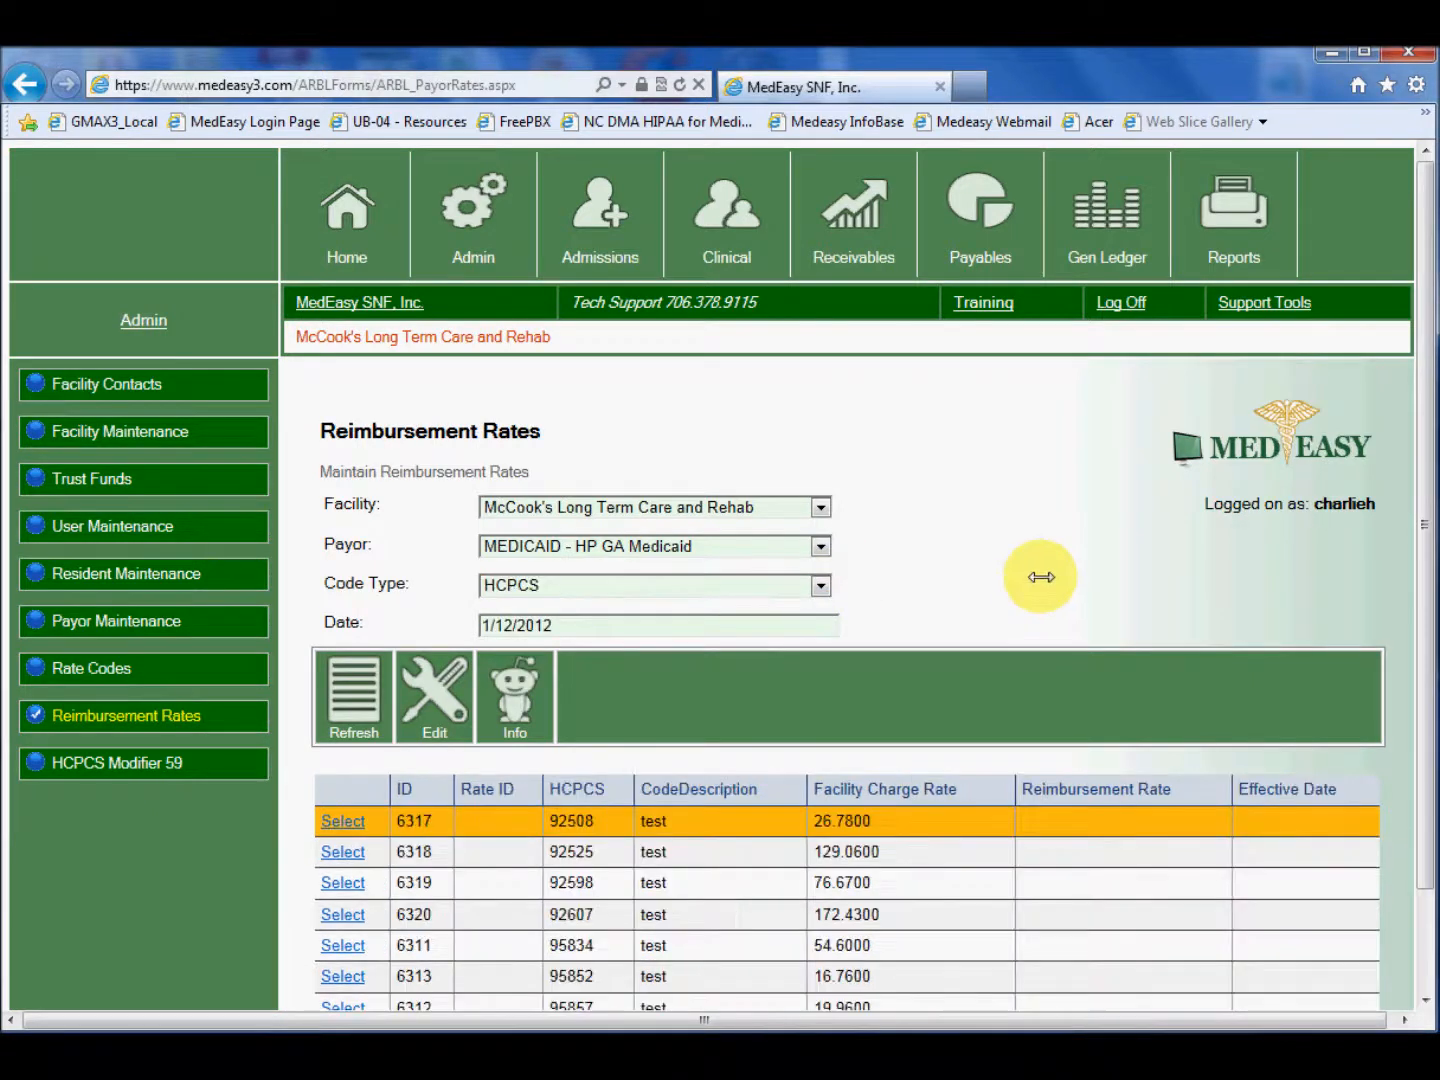